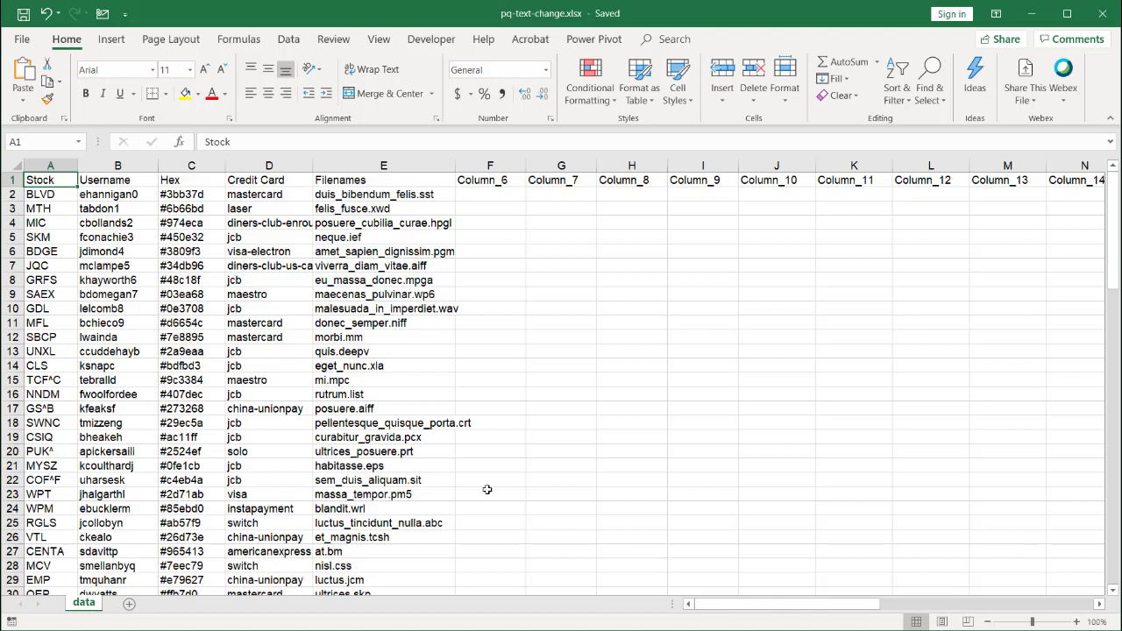
Examine the sample text columns and the header row on the data sheet
{"action": "left_click", "coordinate": [309, 397]}
{"action": "left_click", "coordinate": [197, 354]}
{"action": "left_click", "coordinate": [191, 286]}
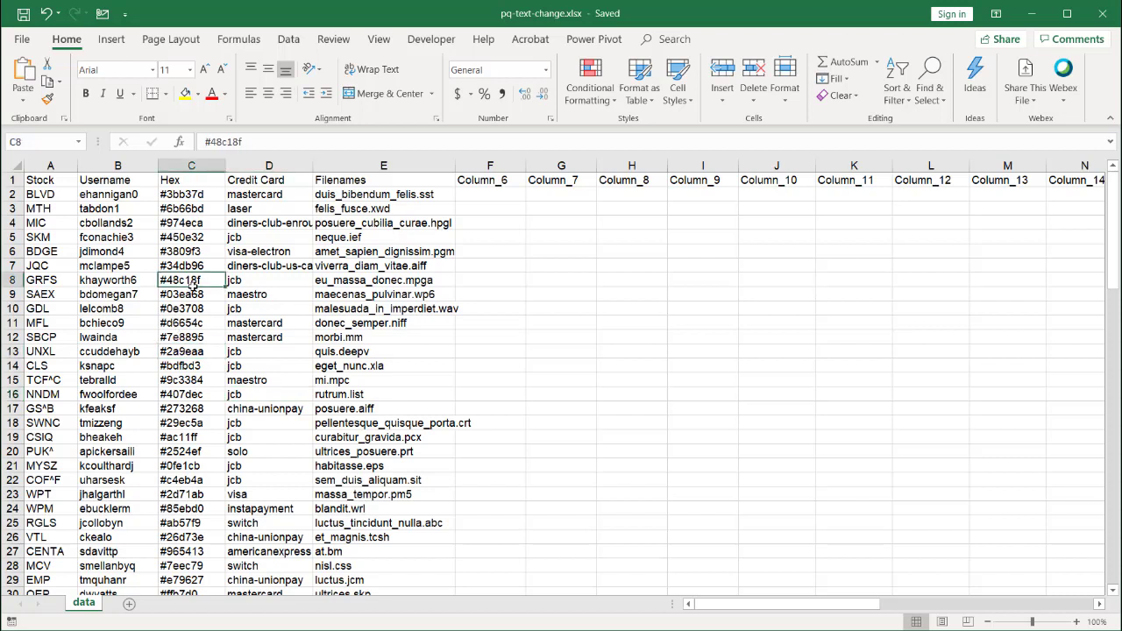
{"action": "left_click", "coordinate": [49, 249]}
{"action": "left_click", "coordinate": [104, 252]}
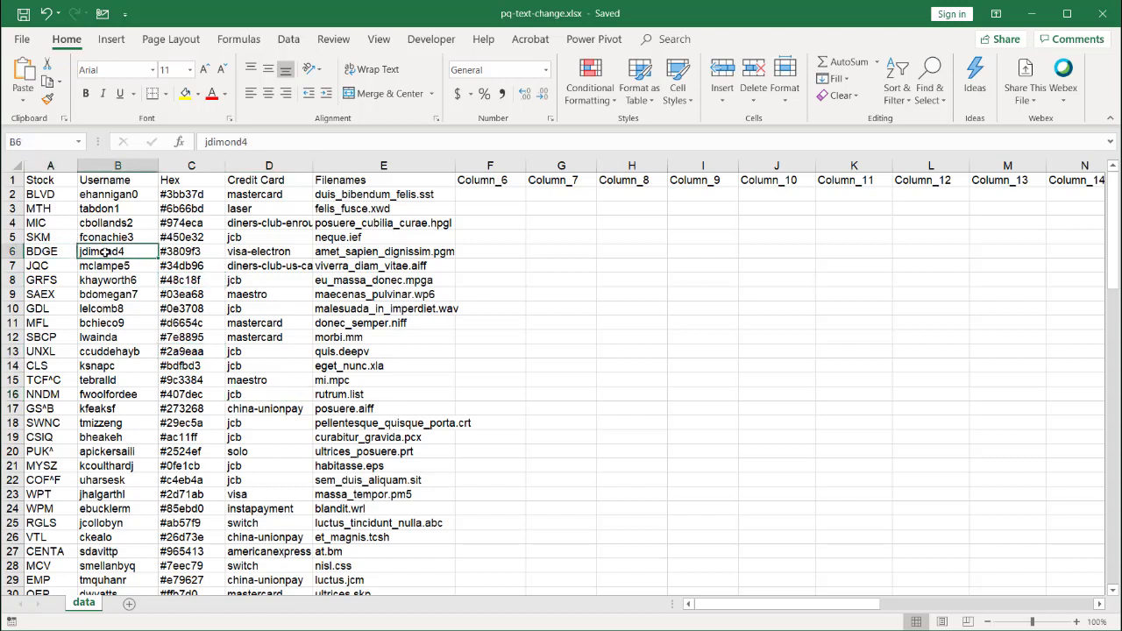
{"action": "left_click", "coordinate": [37, 267]}
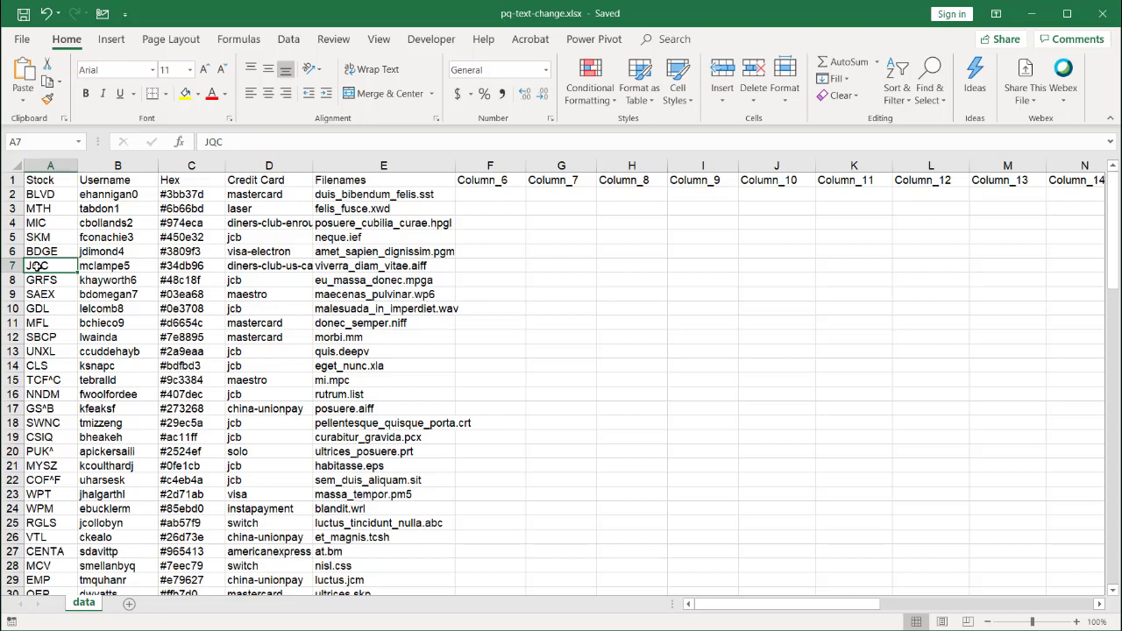
{"action": "left_click", "coordinate": [267, 295]}
{"action": "left_click_drag", "start_coordinate": [52, 180], "coordinate": [900, 176]}
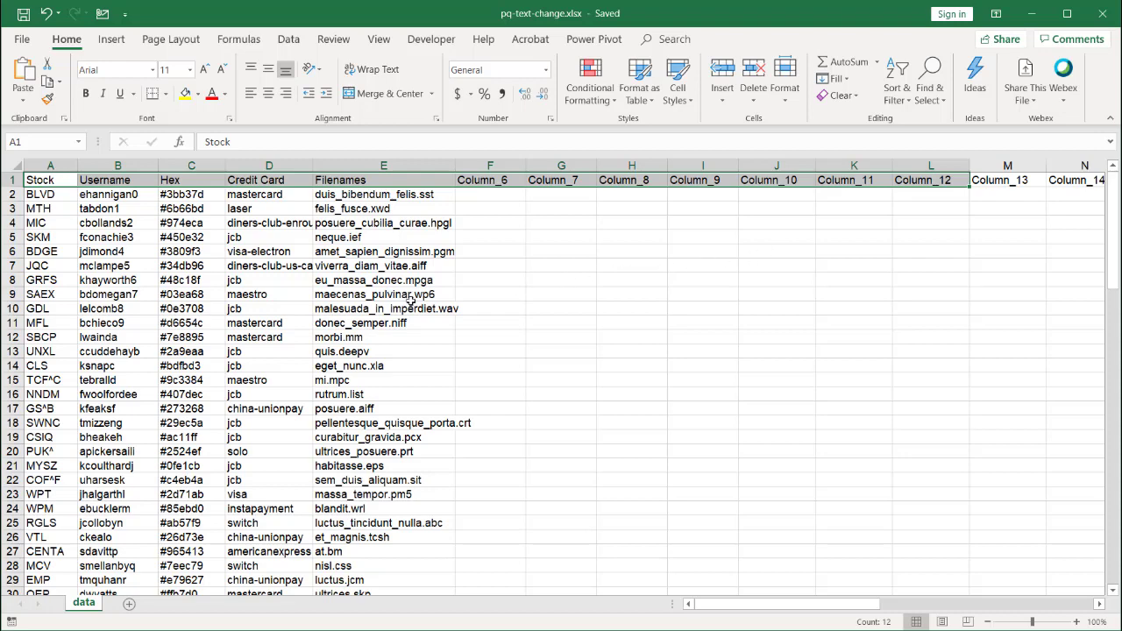
{"action": "left_click", "coordinate": [288, 324]}
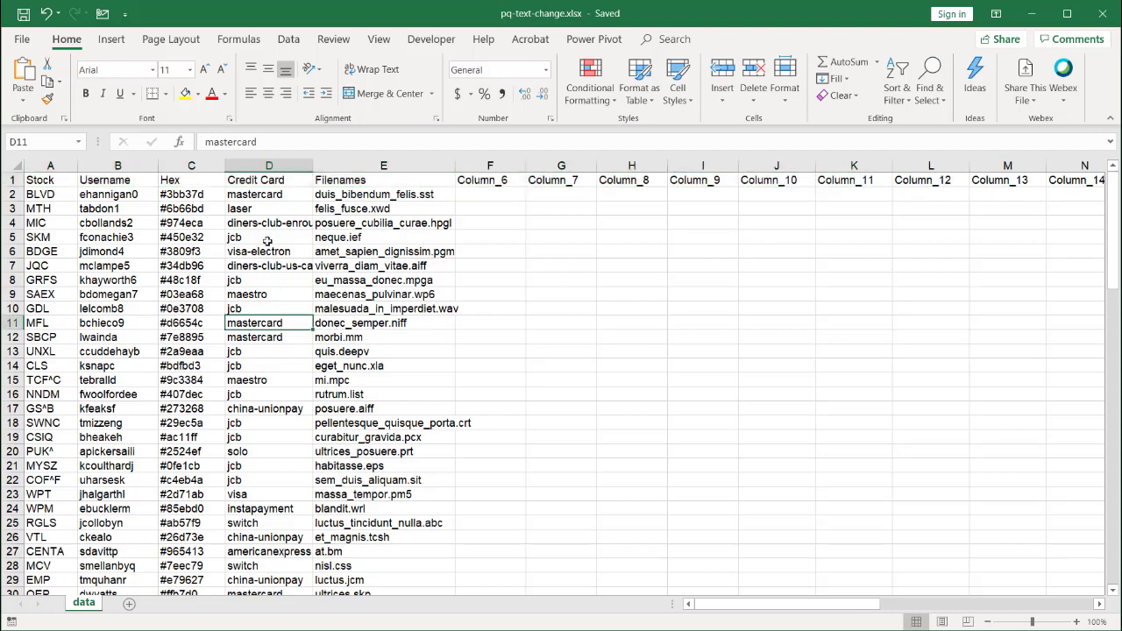
Load the data range A1:AD101 into the Power Query Editor as a table with headers
{"action": "left_click", "coordinate": [289, 38]}
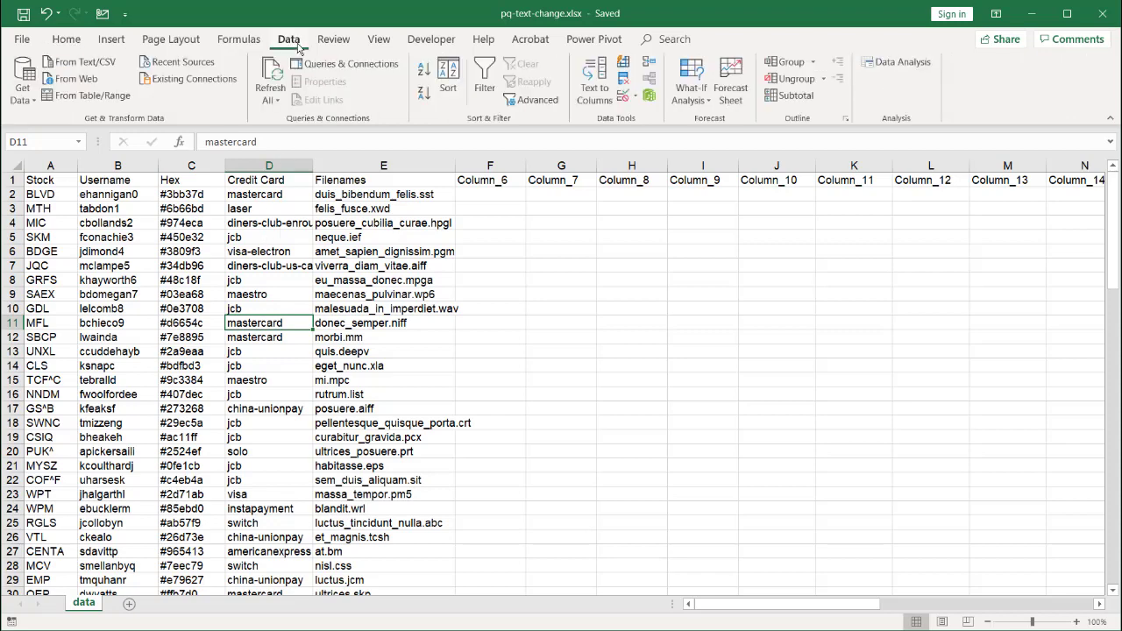
{"action": "left_click", "coordinate": [88, 96]}
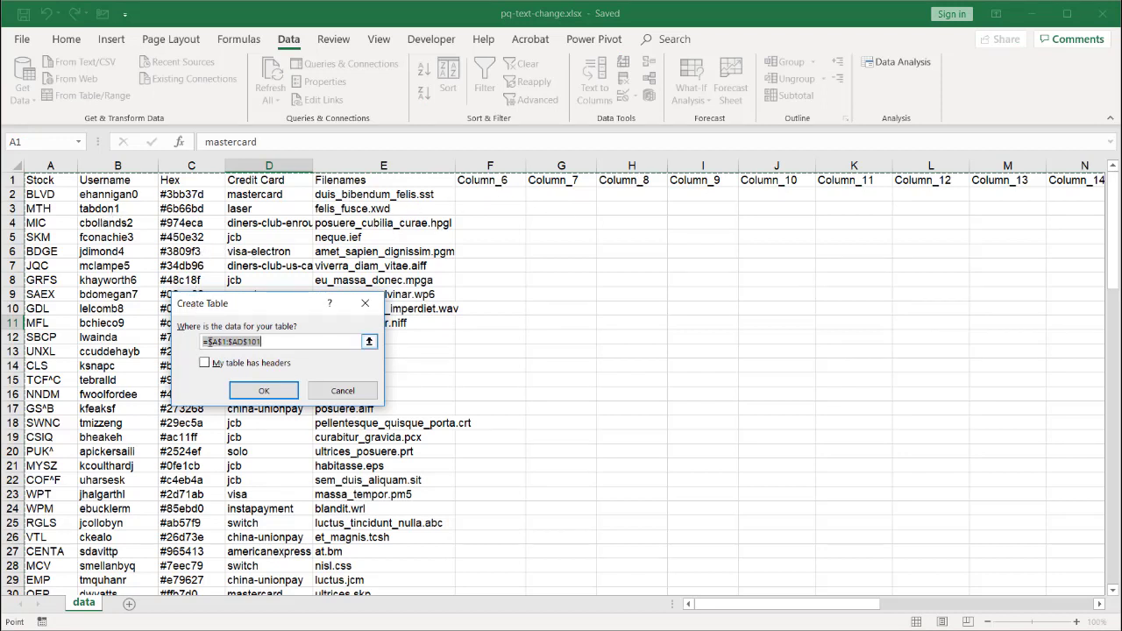
{"action": "left_click", "coordinate": [205, 362]}
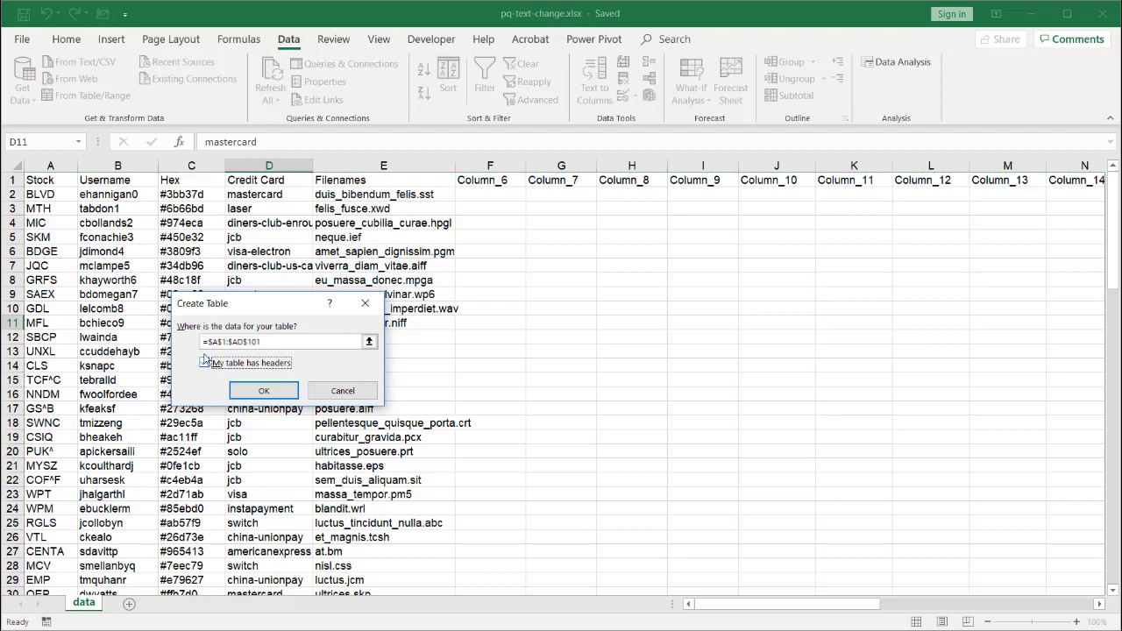
{"action": "left_click", "coordinate": [264, 391]}
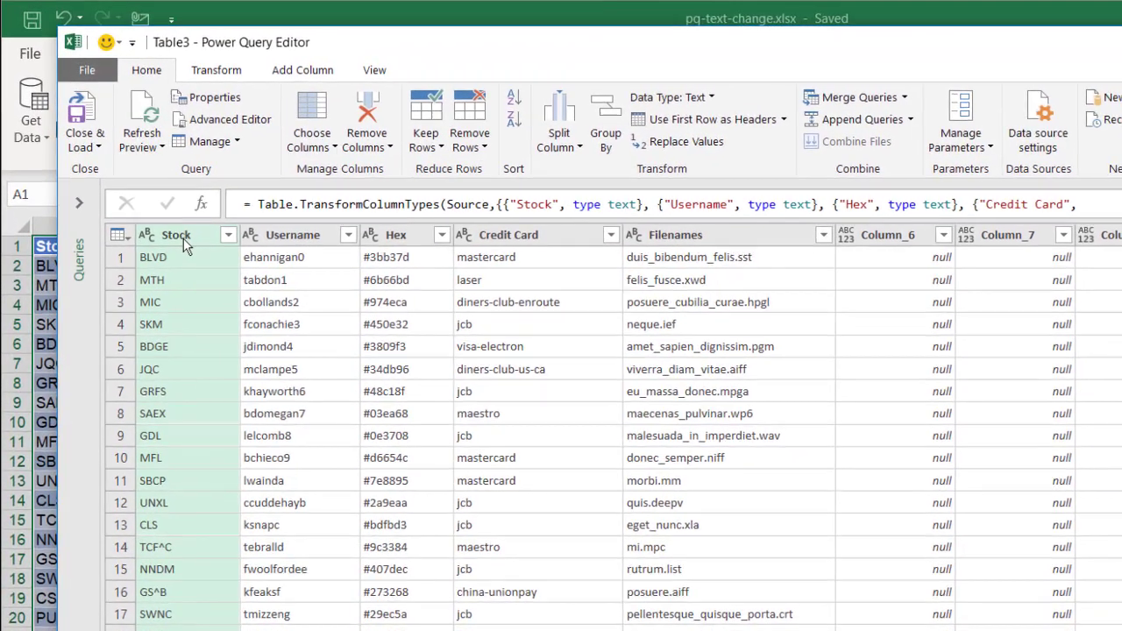
Transform the Stock column's text to lowercase
{"action": "right_click", "coordinate": [184, 242]}
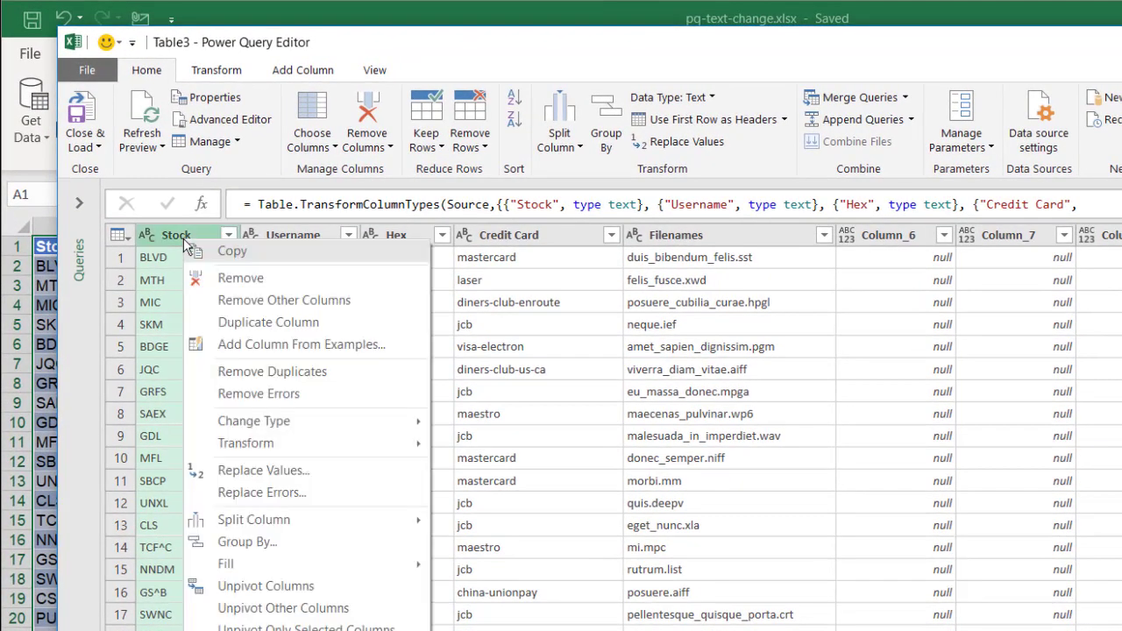
{"action": "mouse_move", "coordinate": [311, 455]}
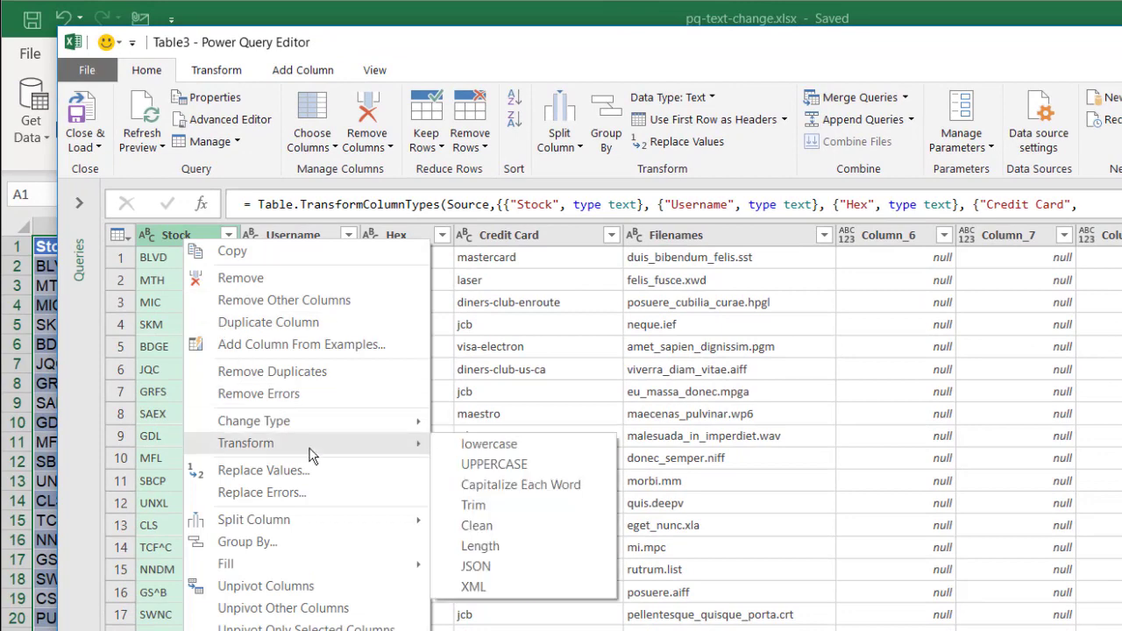
{"action": "left_click", "coordinate": [484, 445]}
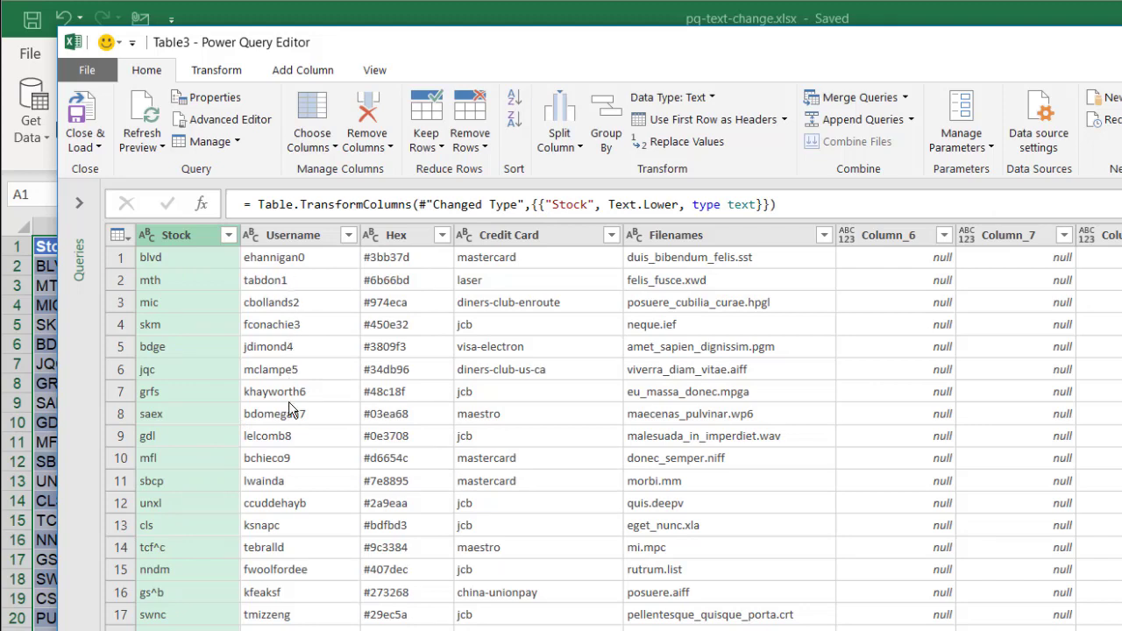
Format the Username column's text as UPPERCASE
{"action": "left_click", "coordinate": [279, 237]}
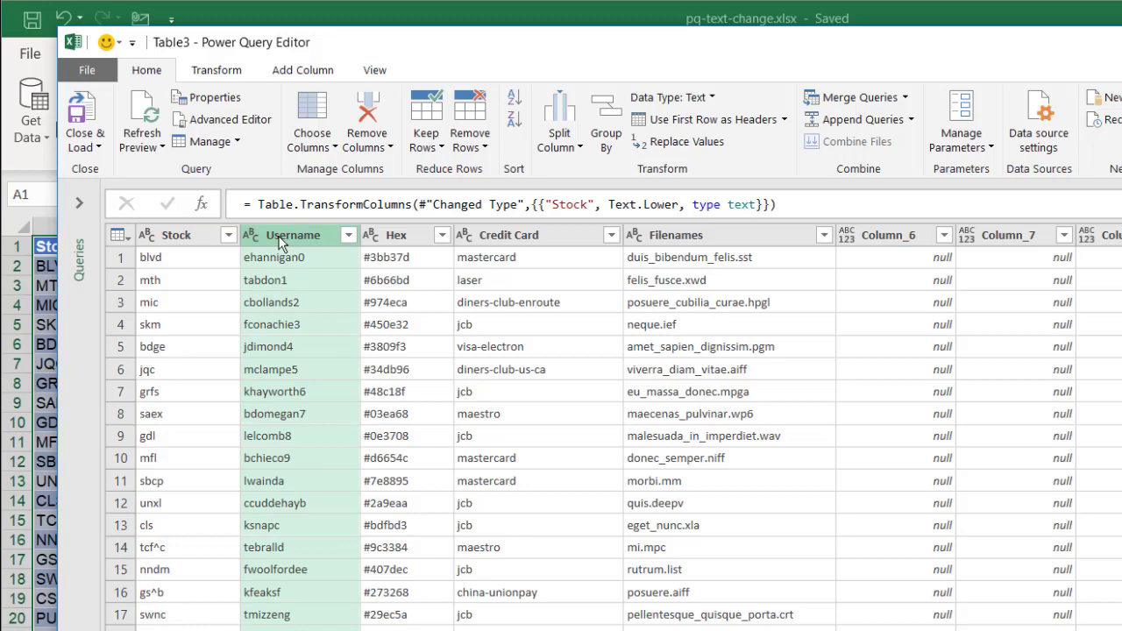
{"action": "left_click", "coordinate": [211, 73]}
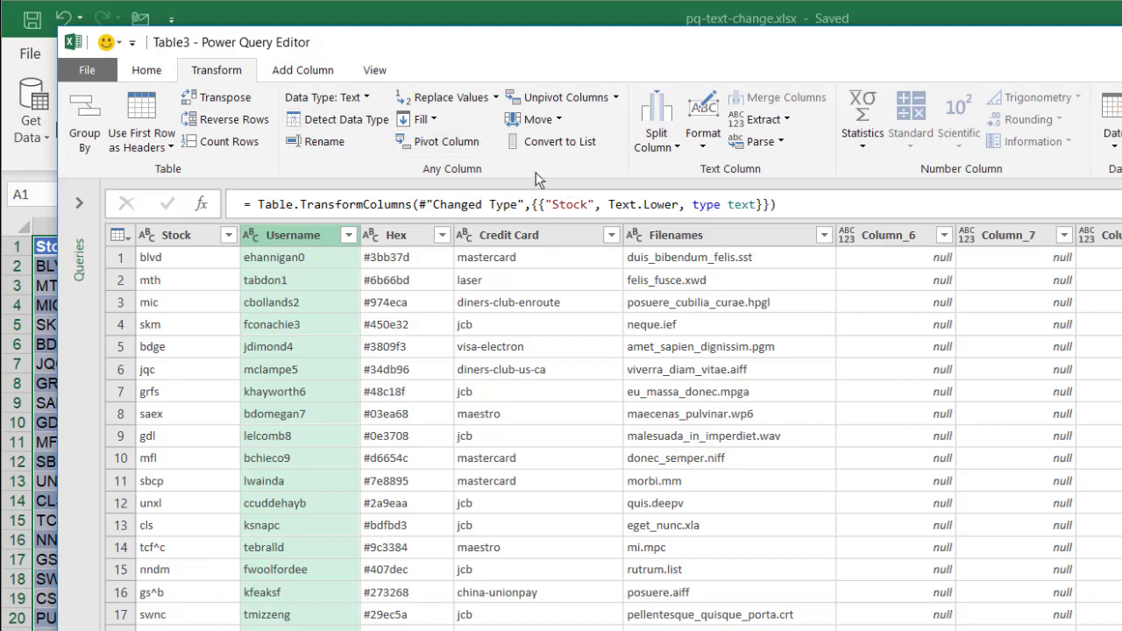
{"action": "left_click", "coordinate": [698, 145]}
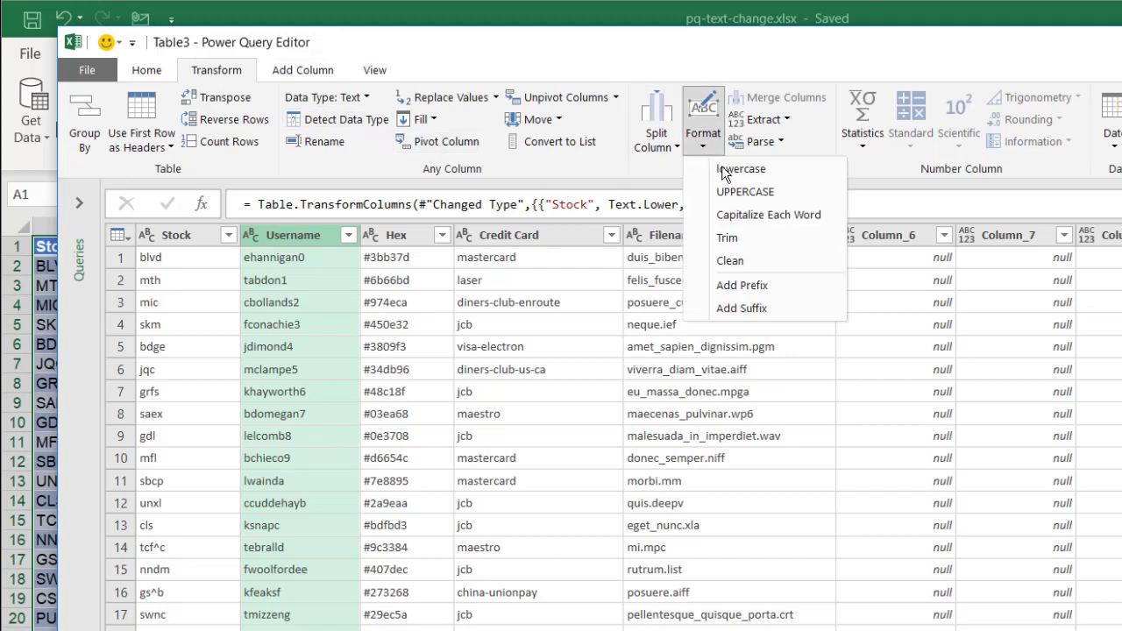
{"action": "left_click", "coordinate": [748, 191]}
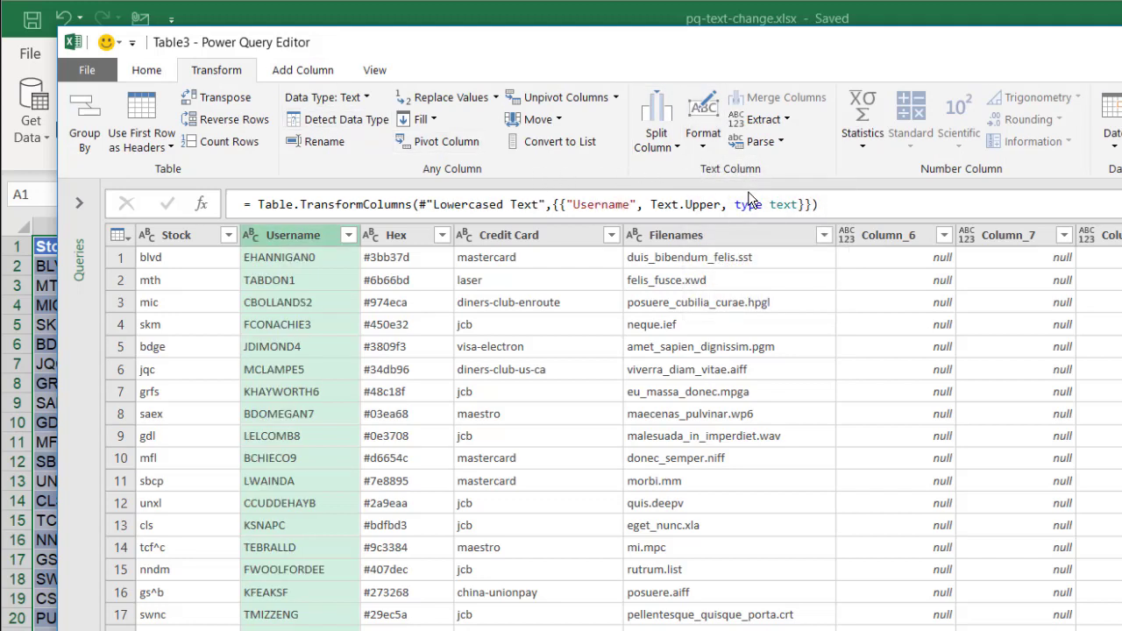
Transform the Credit Card column with Capitalize Each Word
{"action": "left_click", "coordinate": [519, 241]}
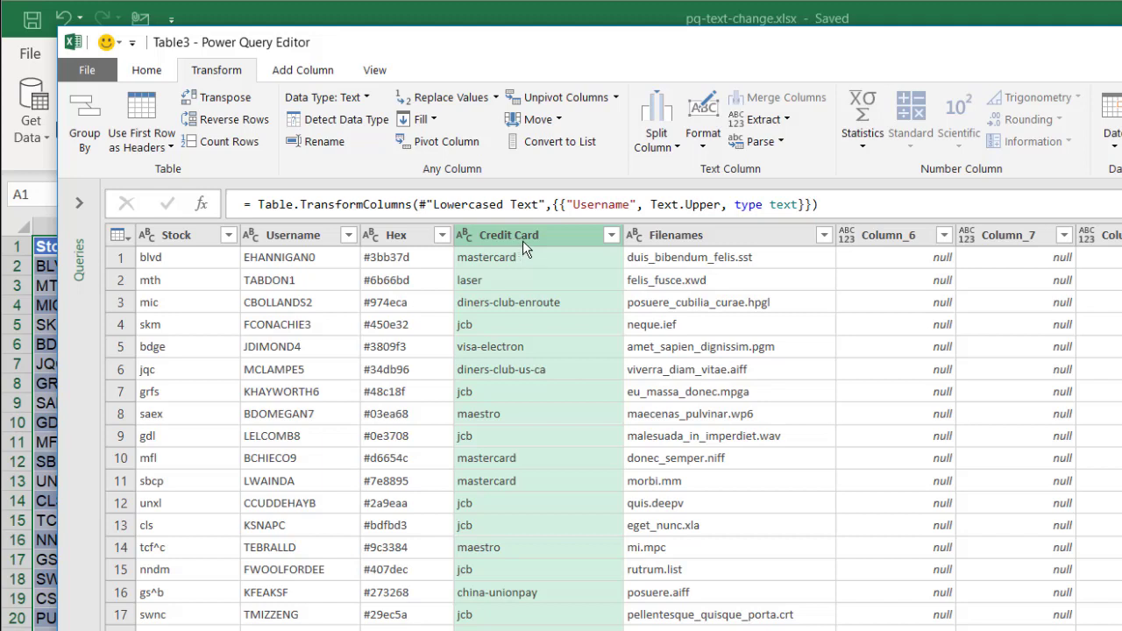
{"action": "right_click", "coordinate": [524, 248]}
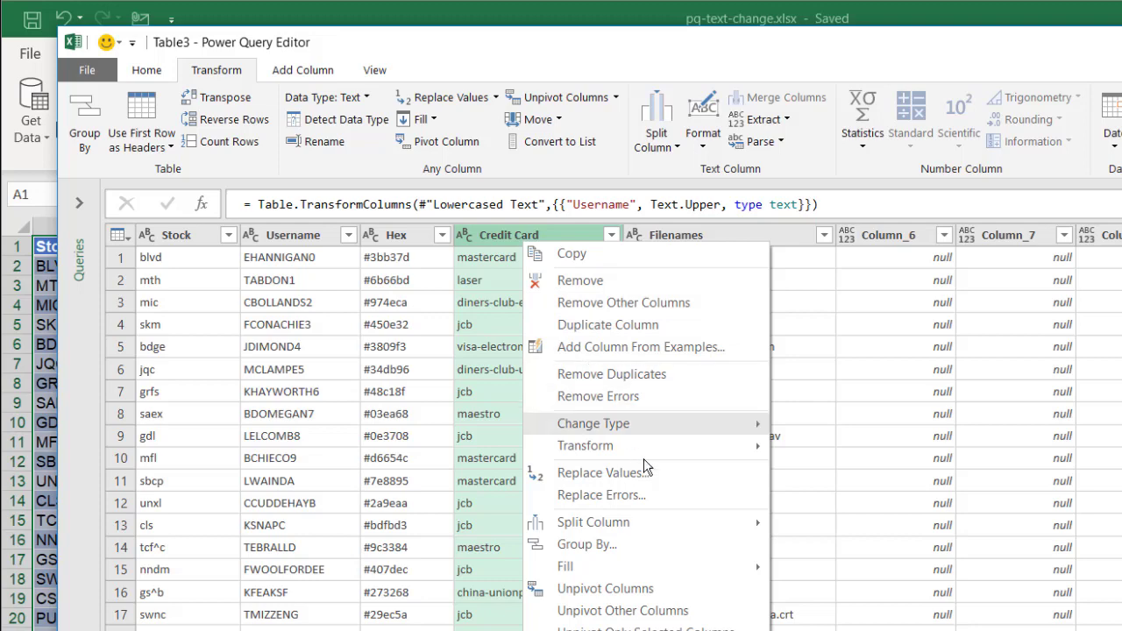
{"action": "mouse_move", "coordinate": [671, 443]}
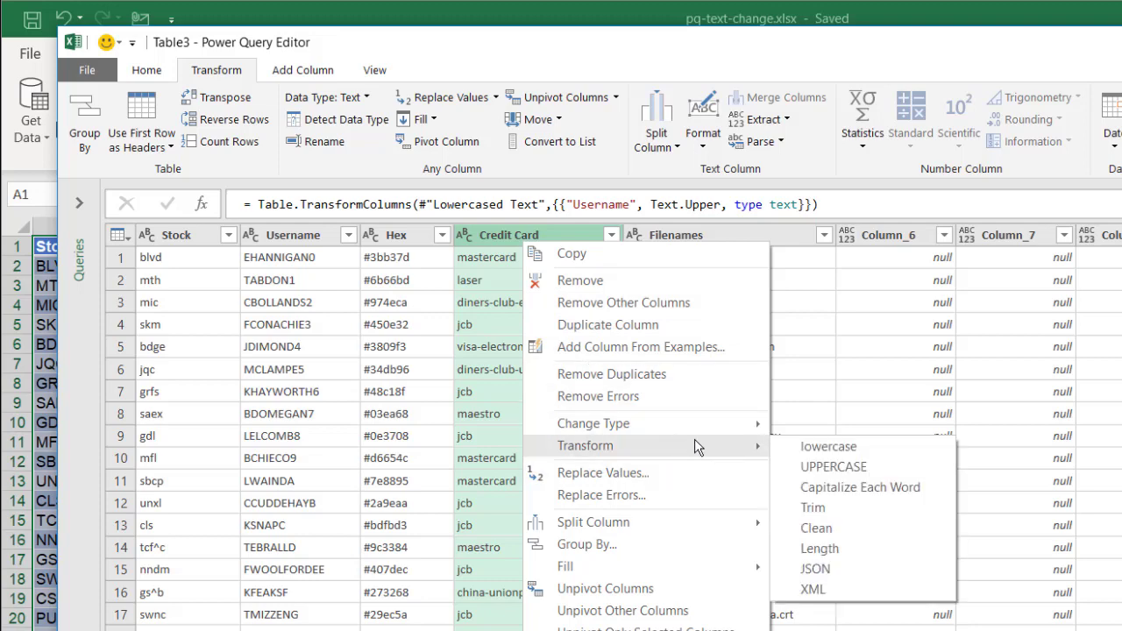
{"action": "left_click", "coordinate": [888, 496]}
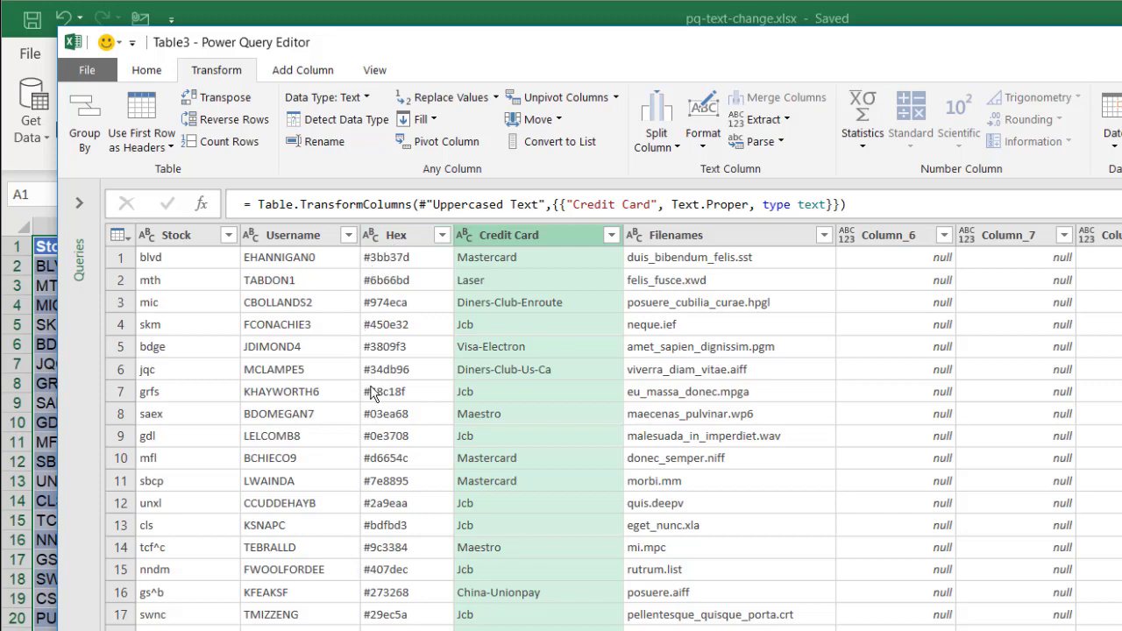
Replace the # character with a space throughout the Hex column
{"action": "left_click", "coordinate": [399, 235]}
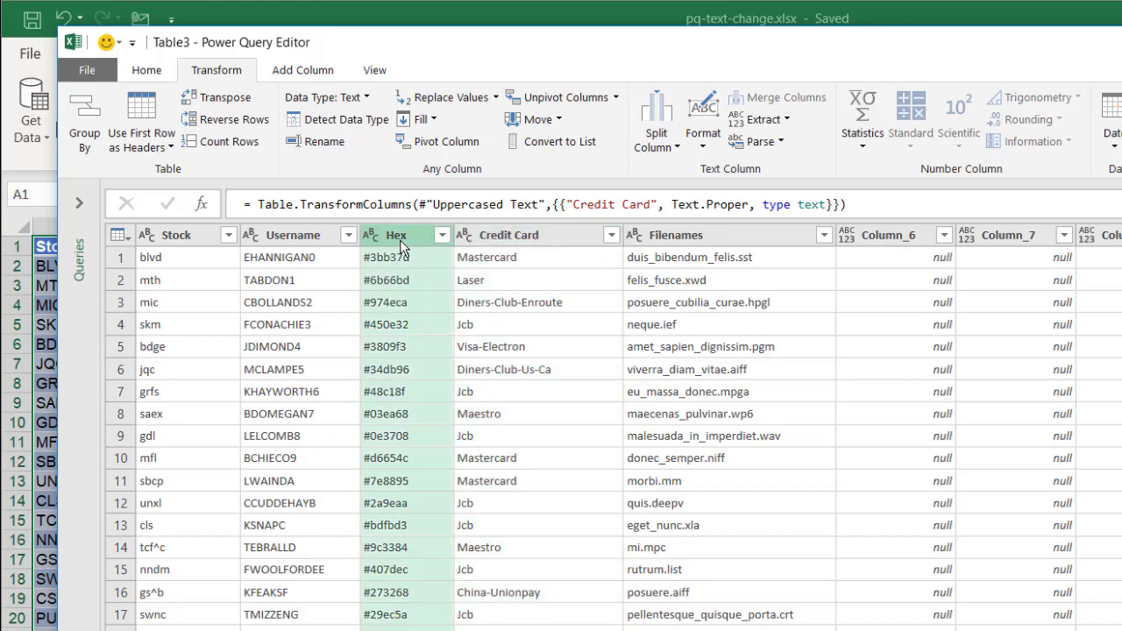
{"action": "right_click", "coordinate": [401, 248]}
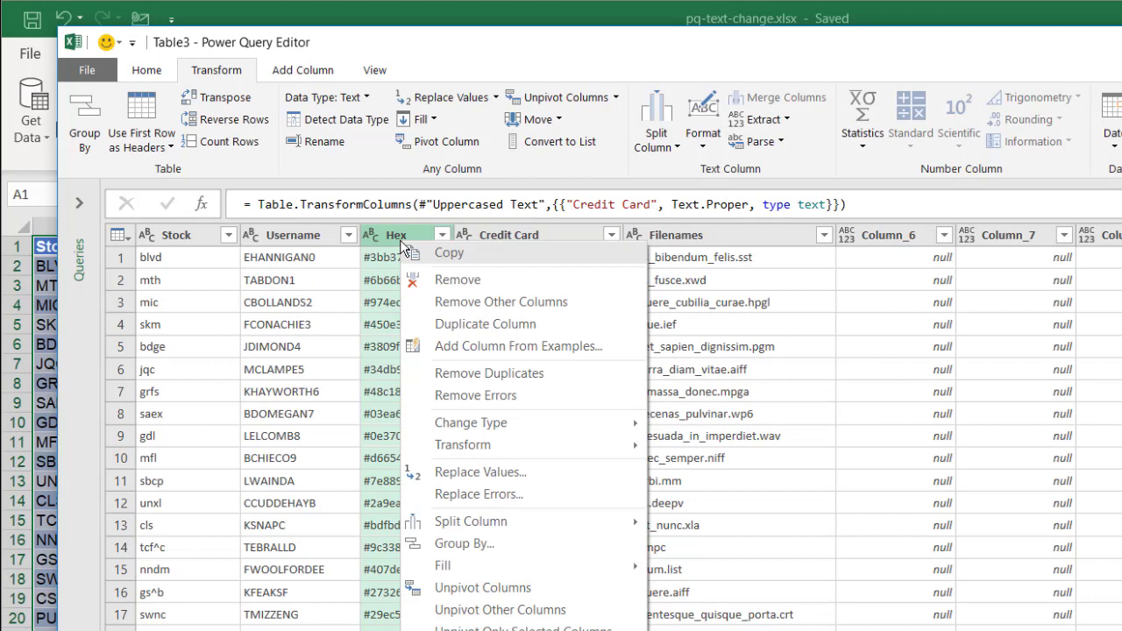
{"action": "left_click", "coordinate": [530, 478]}
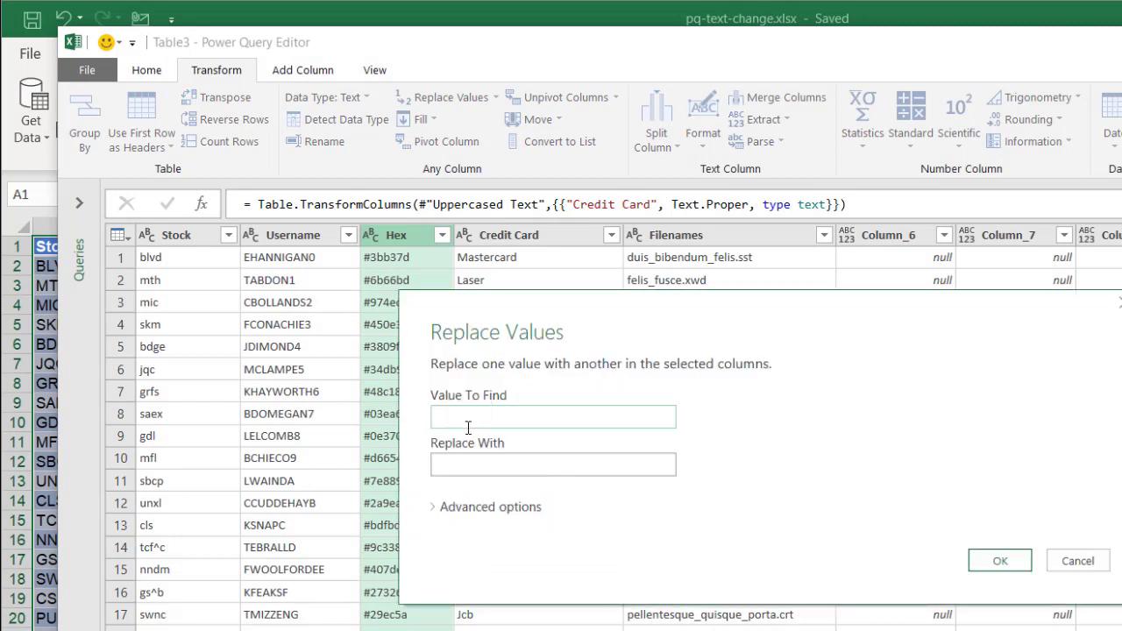
{"action": "type", "text": "#"}
{"action": "left_click", "coordinate": [457, 466]}
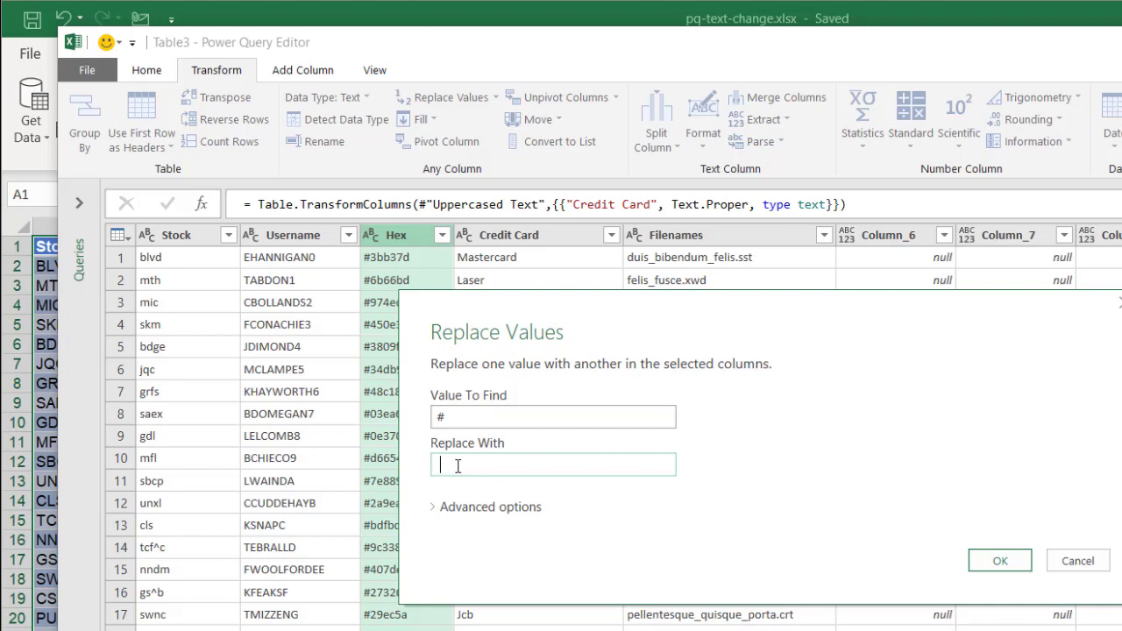
{"action": "left_click", "coordinate": [995, 557]}
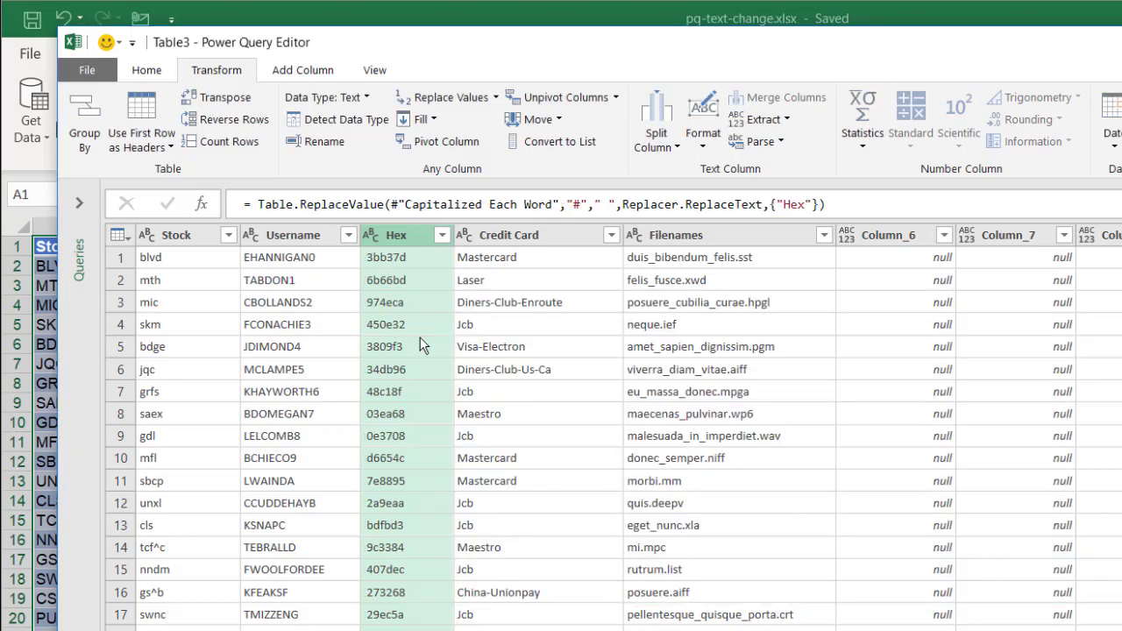
Replace every underscore with a space in the Filenames column, without using special characters
{"action": "left_click", "coordinate": [704, 239]}
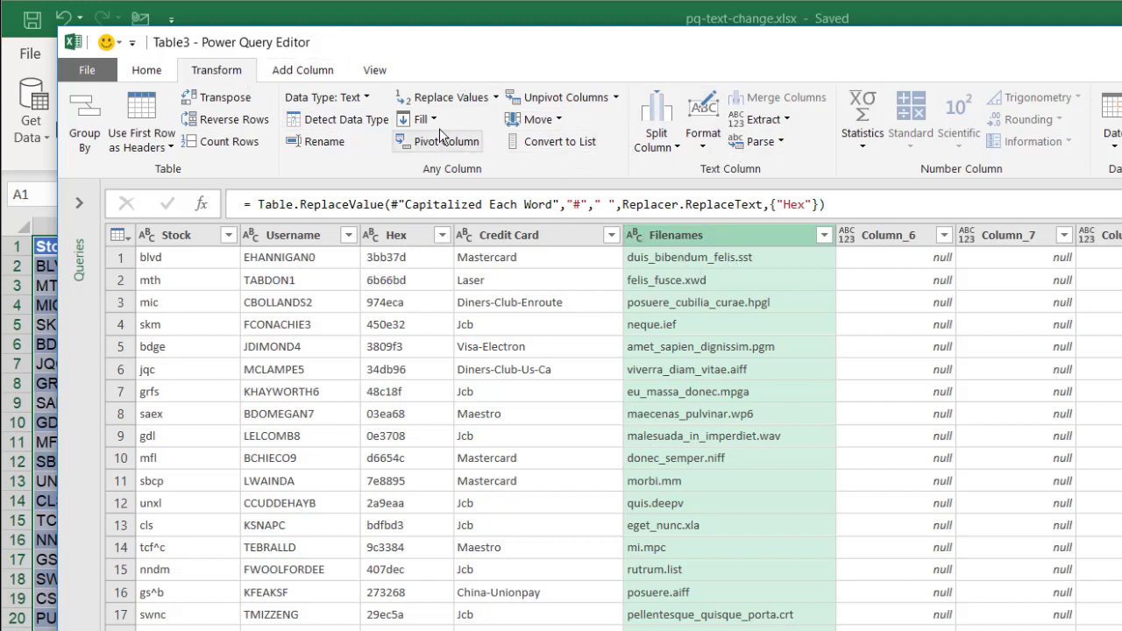
{"action": "left_click", "coordinate": [495, 97]}
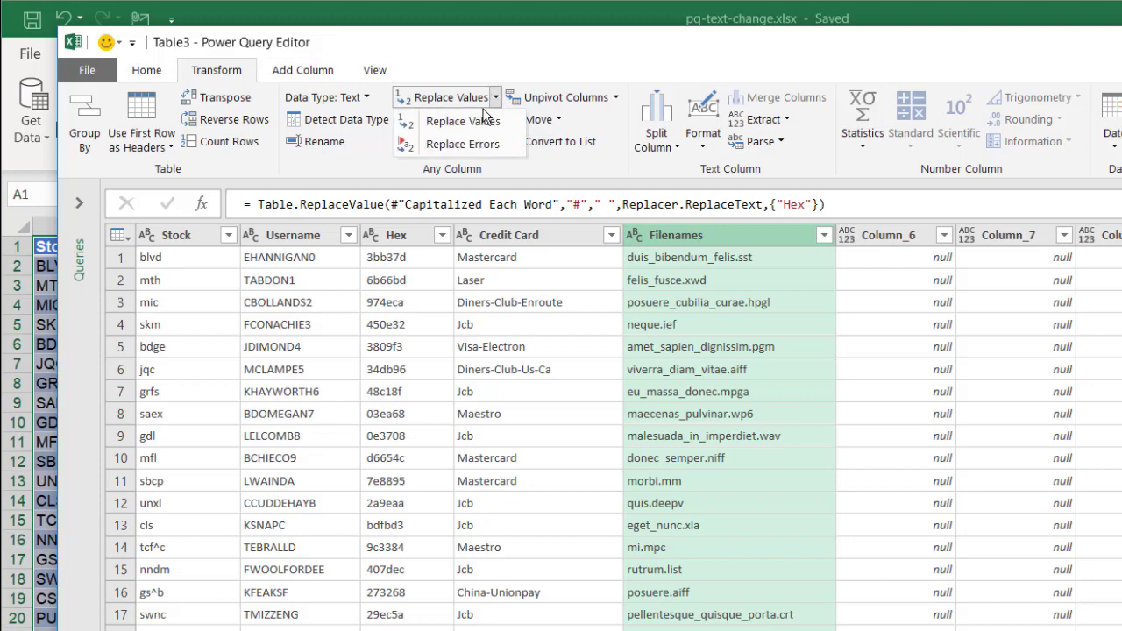
{"action": "left_click", "coordinate": [456, 120]}
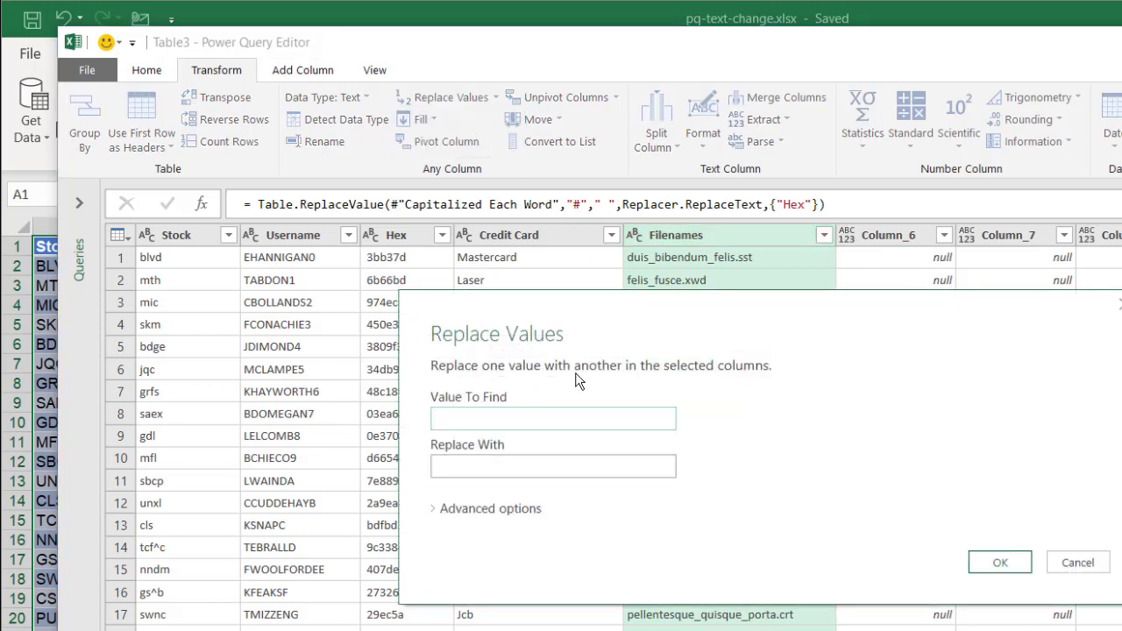
{"action": "type", "text": "_"}
{"action": "left_click", "coordinate": [477, 462]}
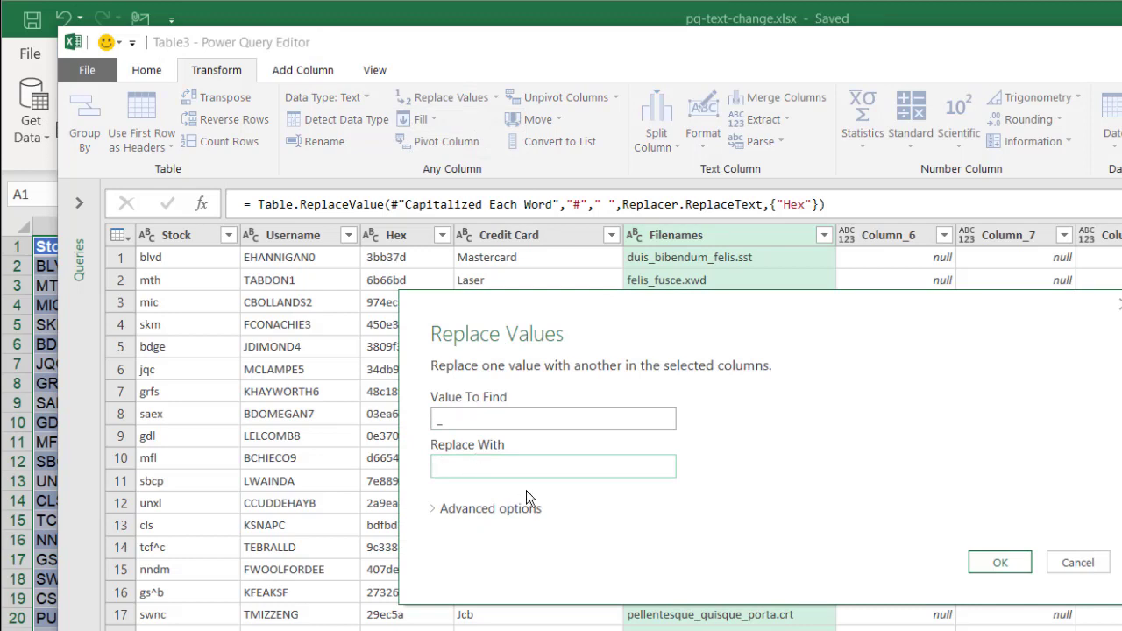
{"action": "left_click", "coordinate": [434, 510]}
{"action": "left_click", "coordinate": [437, 551]}
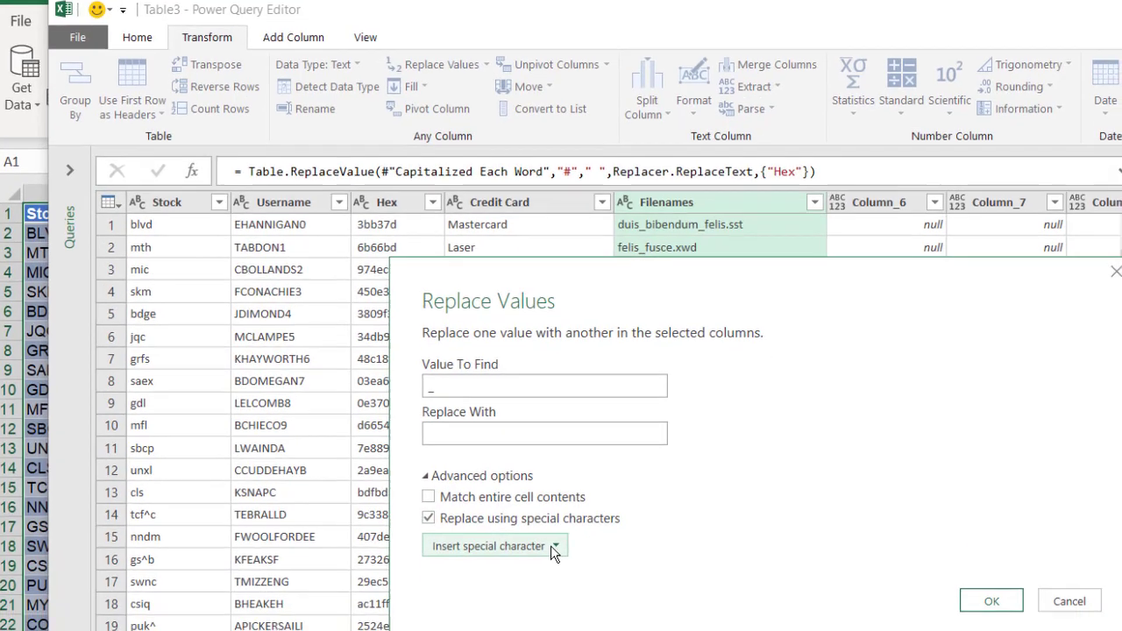
{"action": "left_click", "coordinate": [551, 546]}
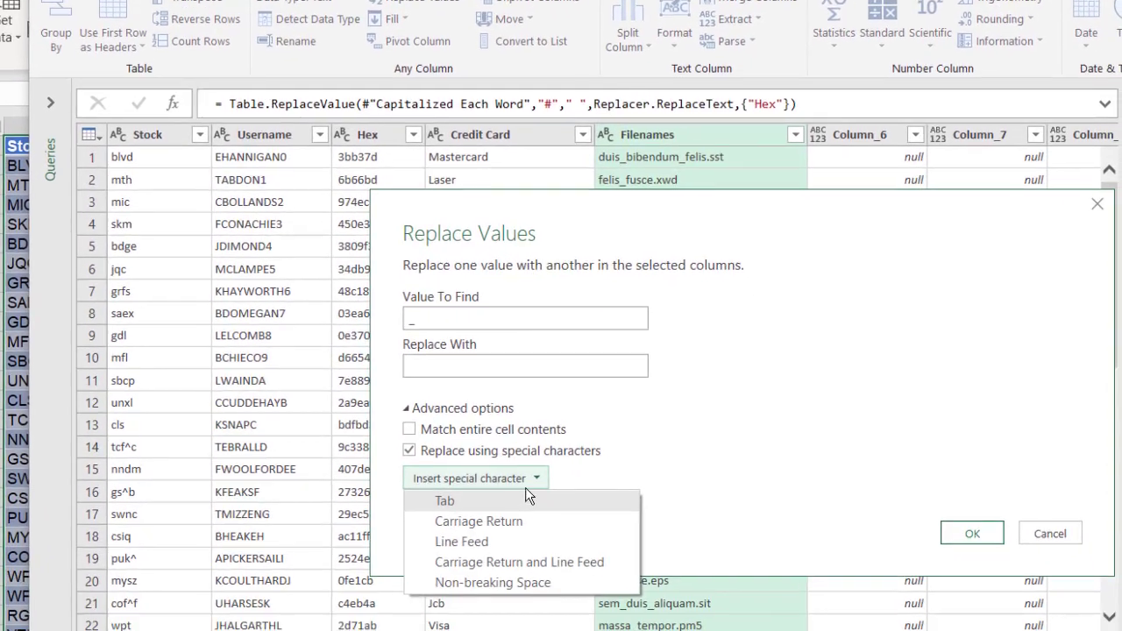
{"action": "left_click", "coordinate": [408, 450]}
{"action": "left_click", "coordinate": [408, 450]}
{"action": "left_click", "coordinate": [426, 367]}
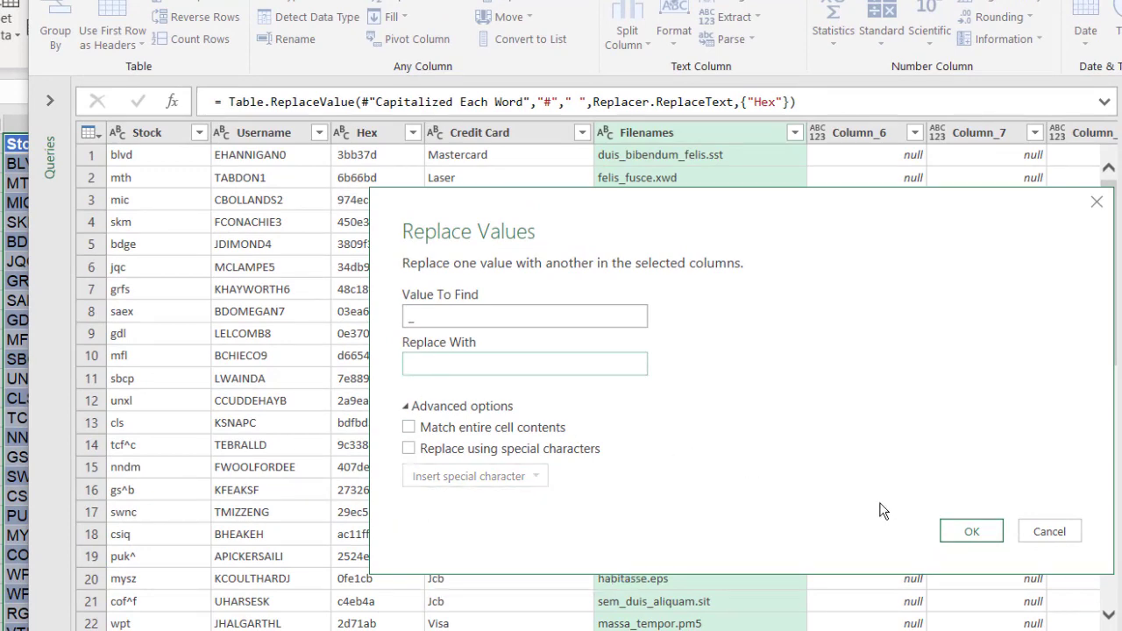
{"action": "left_click", "coordinate": [970, 532]}
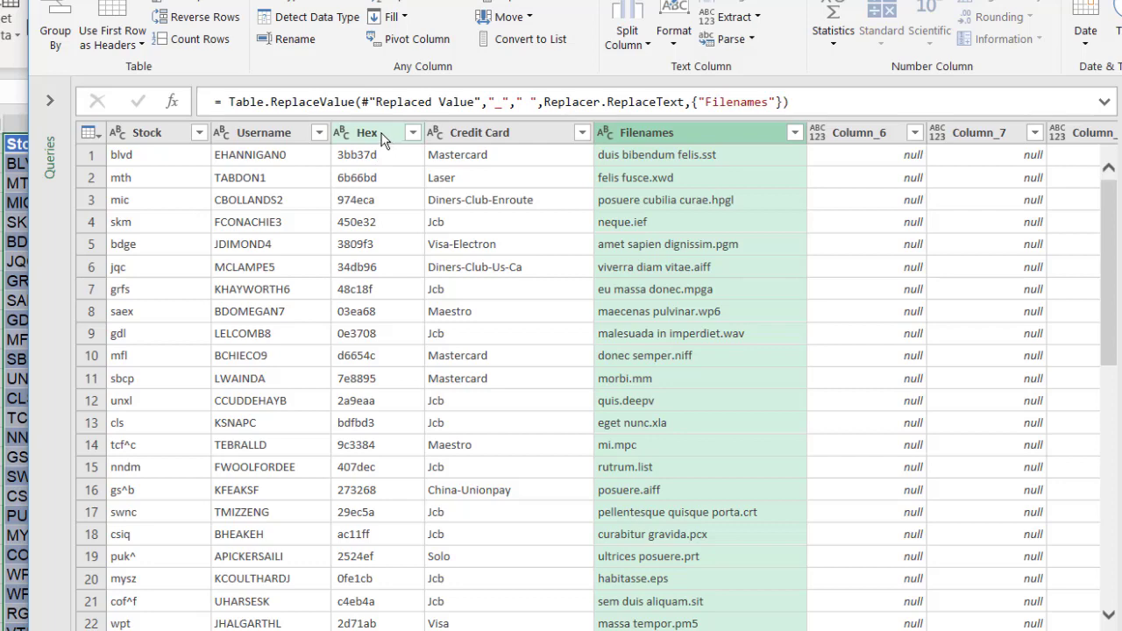
Trim the leading and trailing spaces from the Hex column's text
{"action": "left_click", "coordinate": [384, 137]}
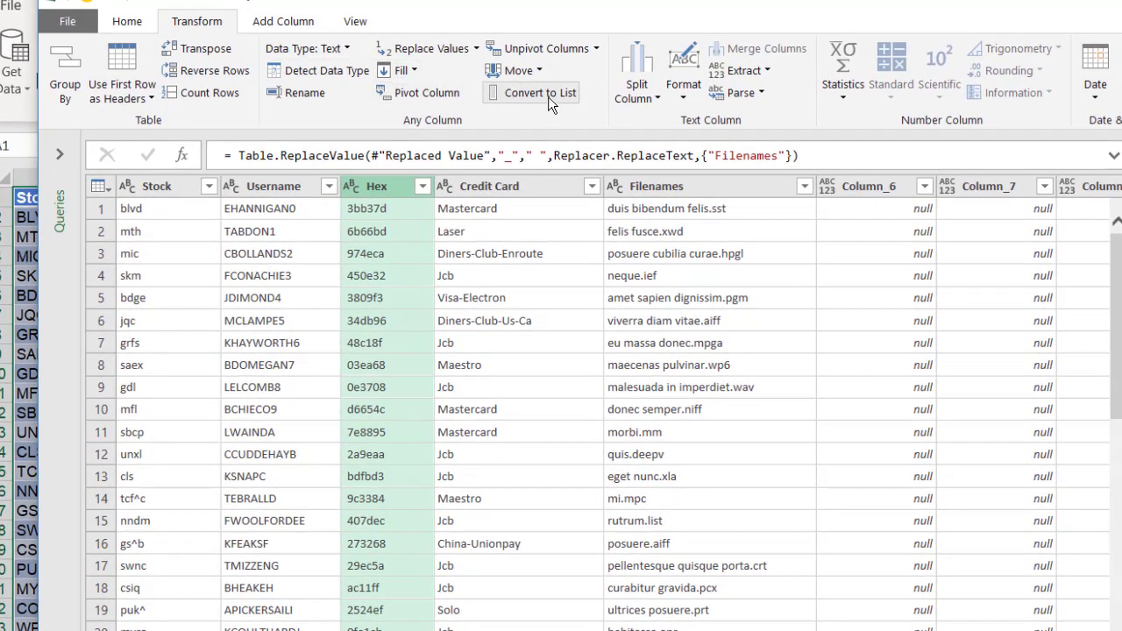
{"action": "left_click", "coordinate": [683, 79]}
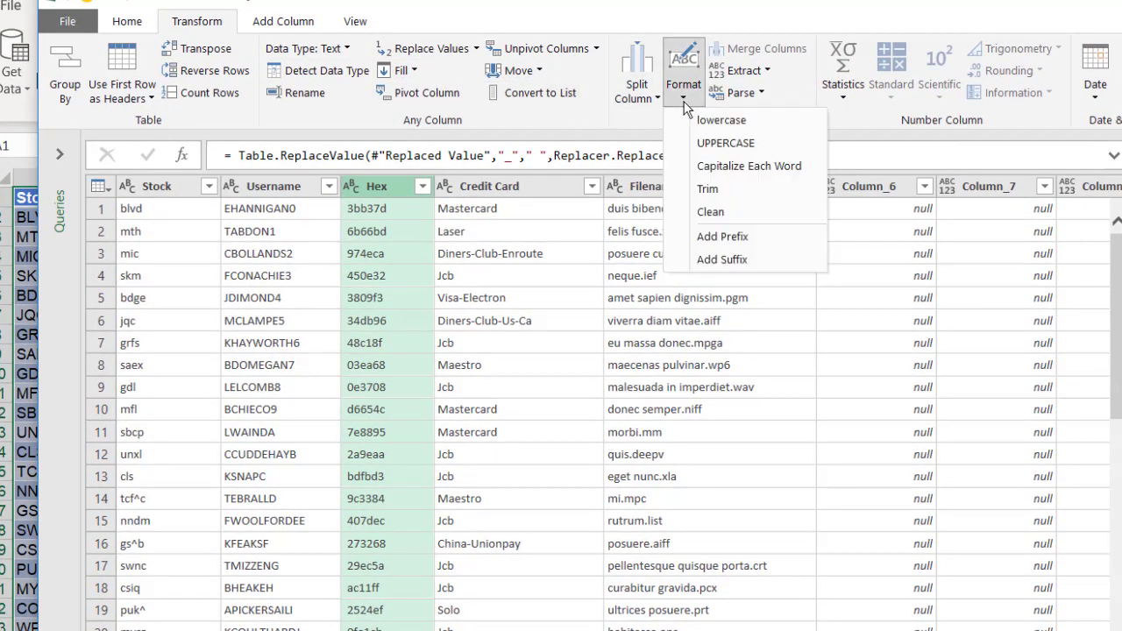
{"action": "left_click", "coordinate": [728, 187]}
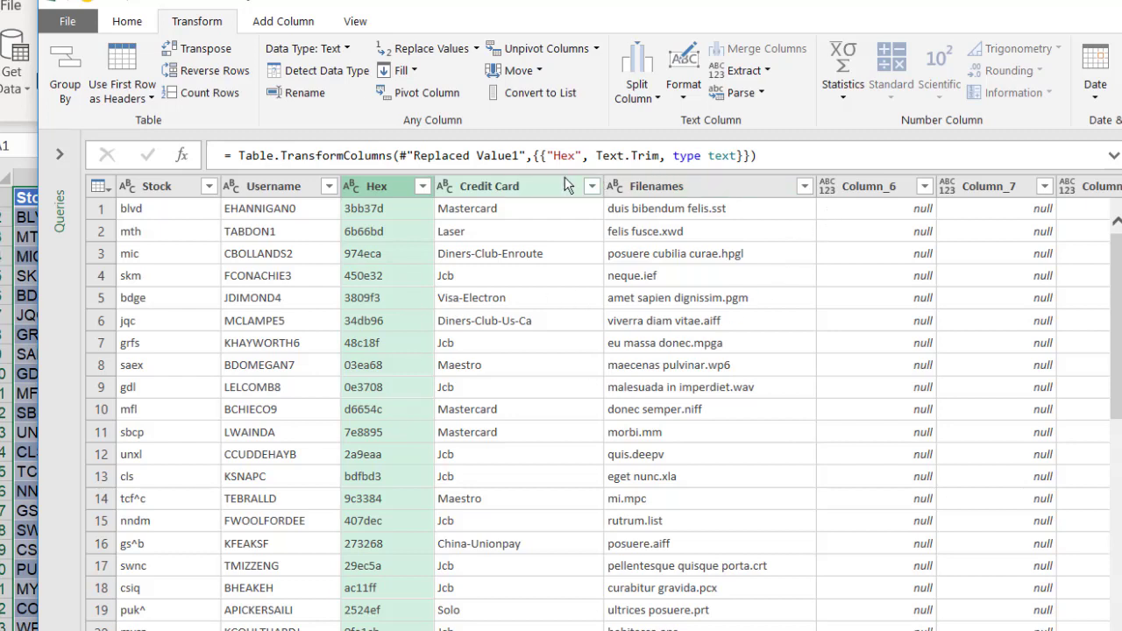
Rename the Credit Card column to Credit_Card, keeping the Filenames column's name
{"action": "left_click", "coordinate": [507, 188]}
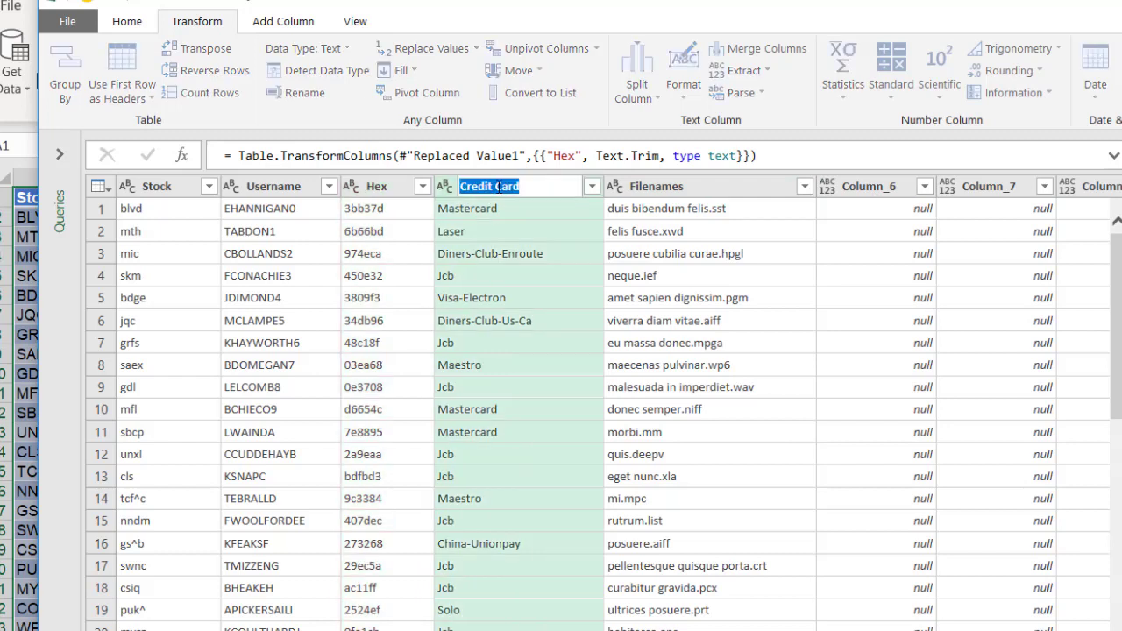
{"action": "key", "text": "BackSpace"}
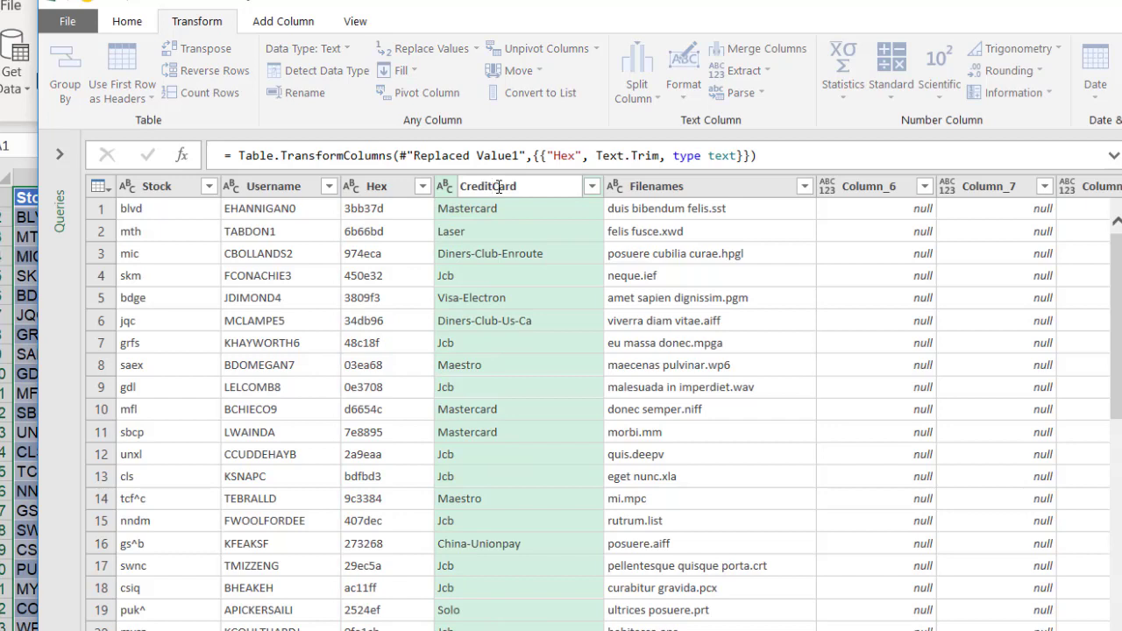
{"action": "type", "text": "_"}
{"action": "key", "text": "Return"}
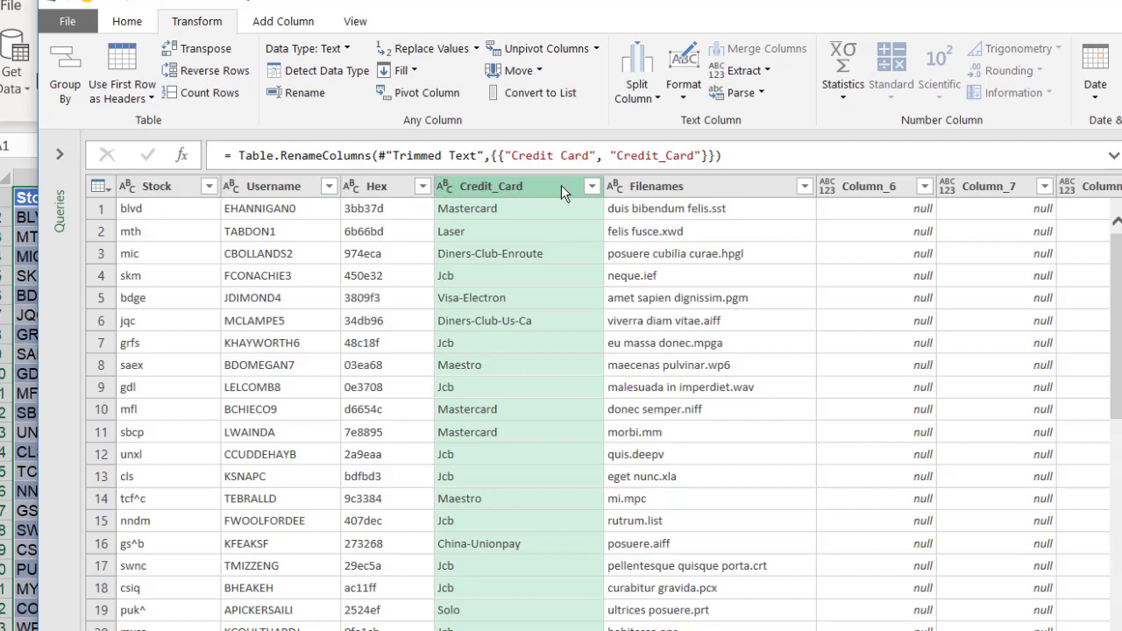
{"action": "double_click", "coordinate": [675, 186]}
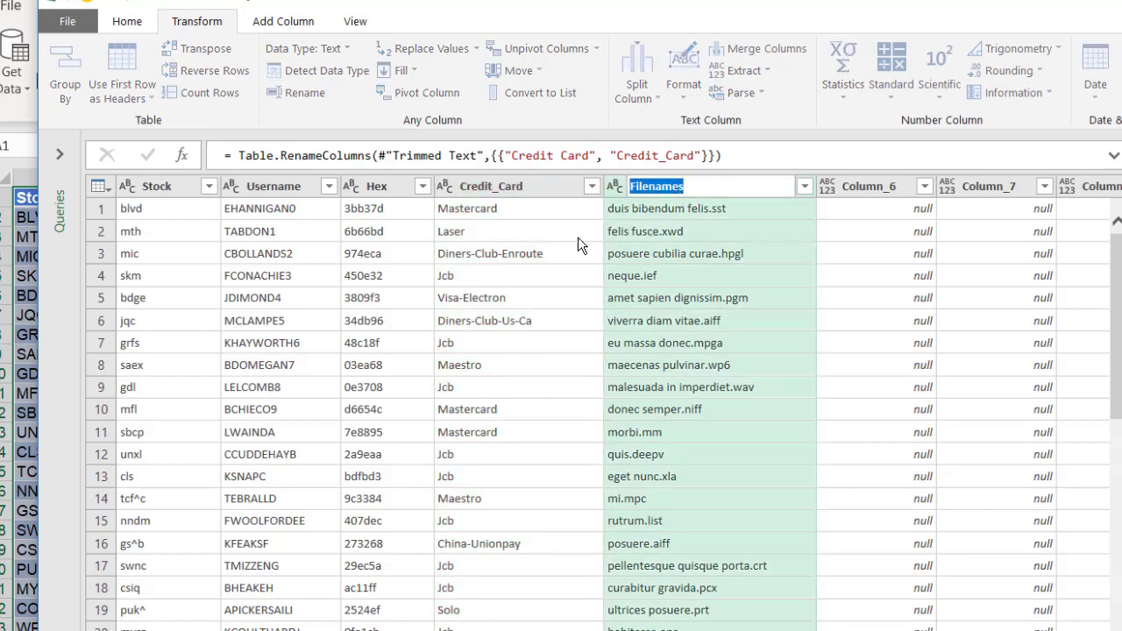
{"action": "key", "text": "Return"}
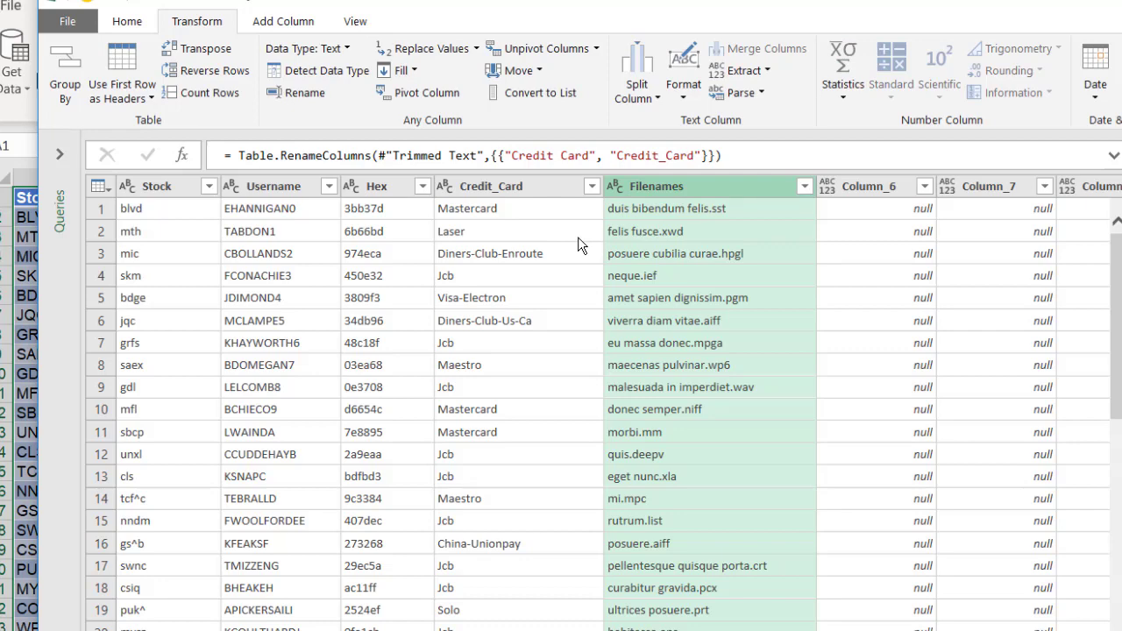
Examine the query's full code in the Advanced Editor, including how the Changed Type step is named, without editing it
{"action": "left_click", "coordinate": [127, 21]}
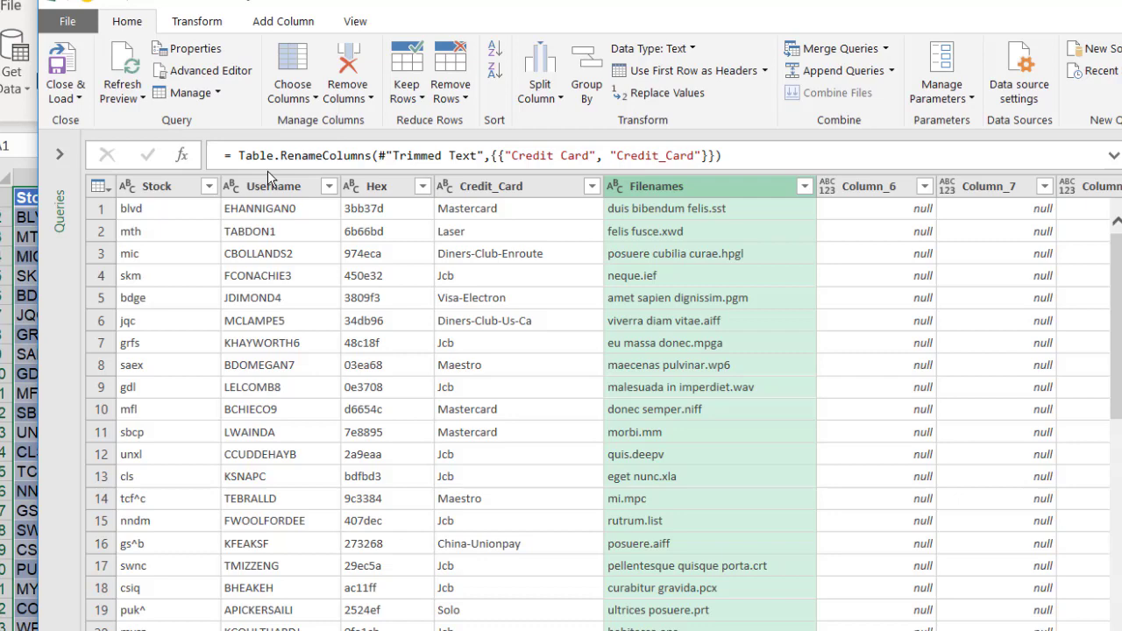
{"action": "left_click", "coordinate": [221, 79]}
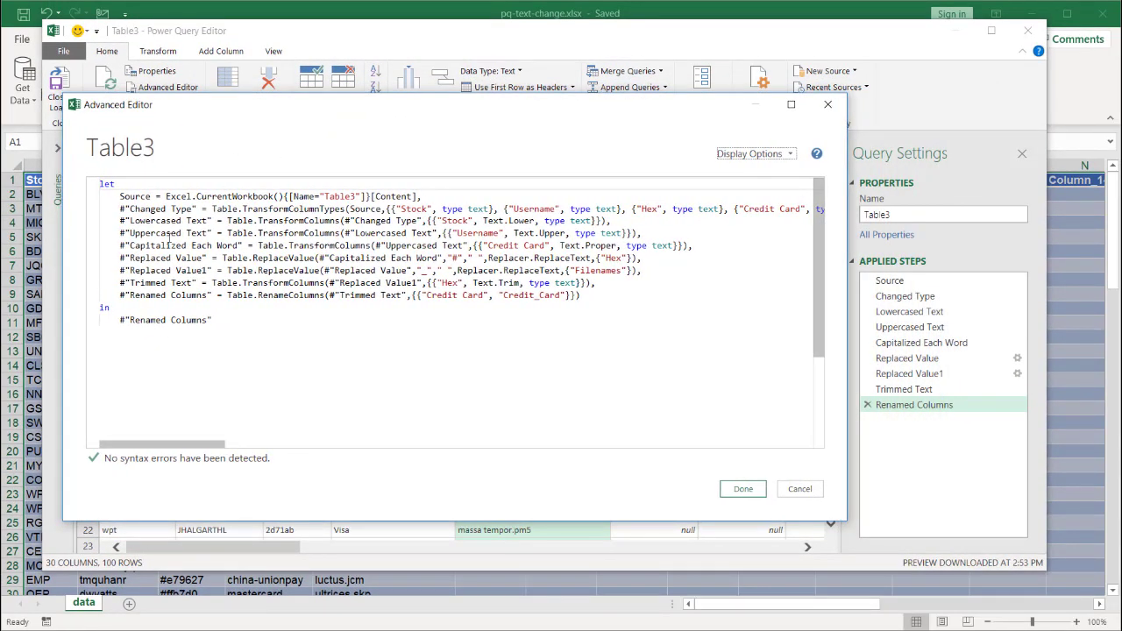
{"action": "left_click_drag", "start_coordinate": [120, 208], "coordinate": [202, 210]}
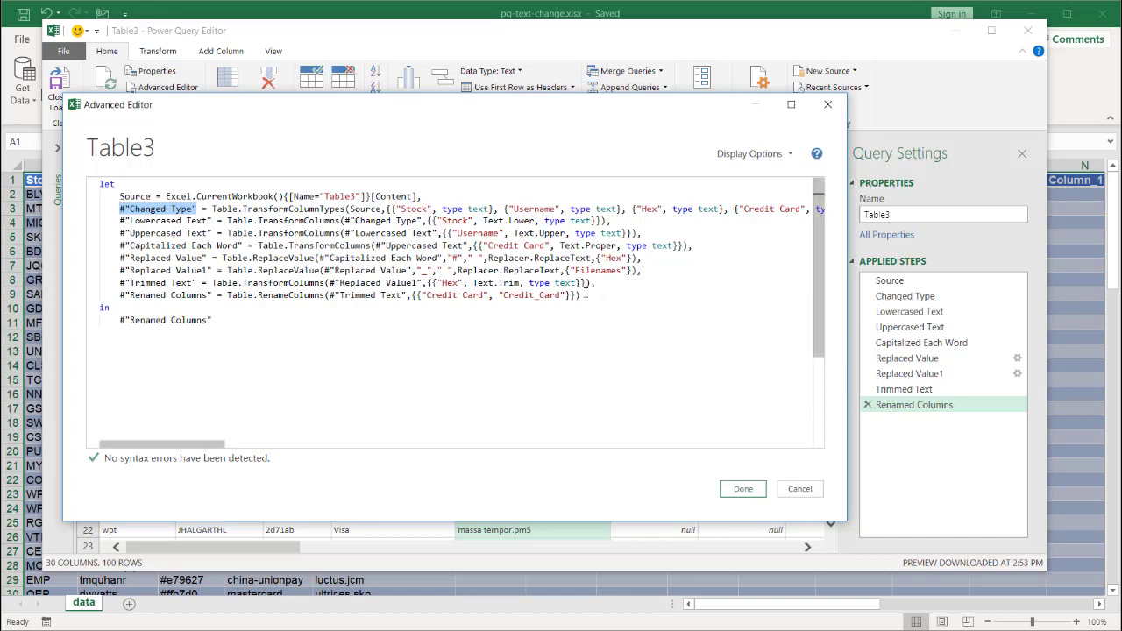
{"action": "left_click", "coordinate": [596, 143]}
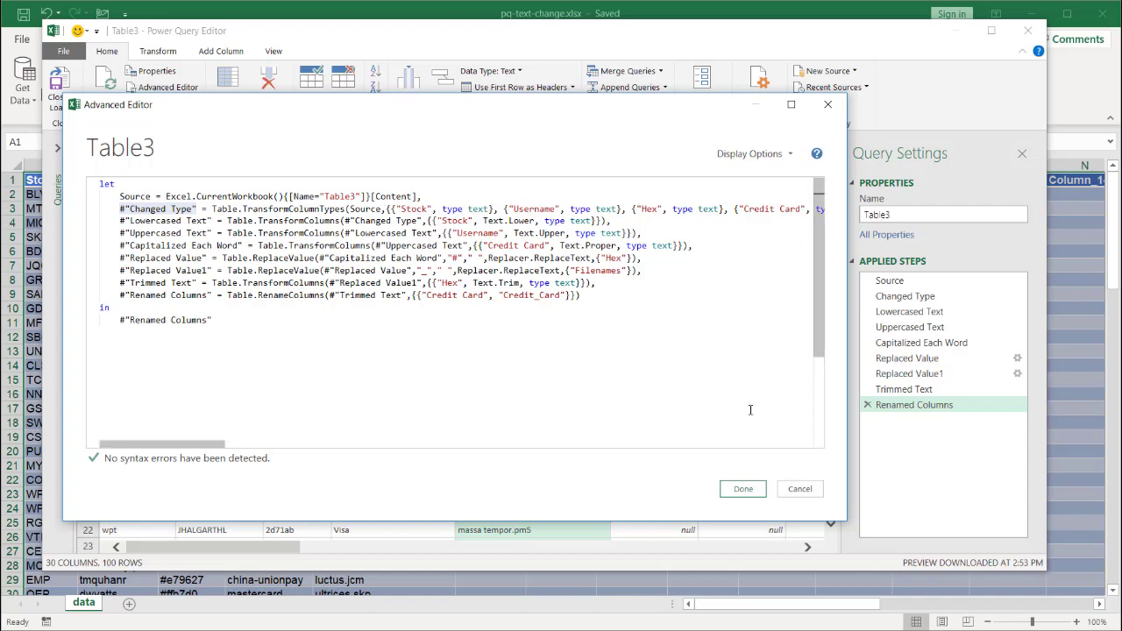
{"action": "left_click", "coordinate": [794, 489]}
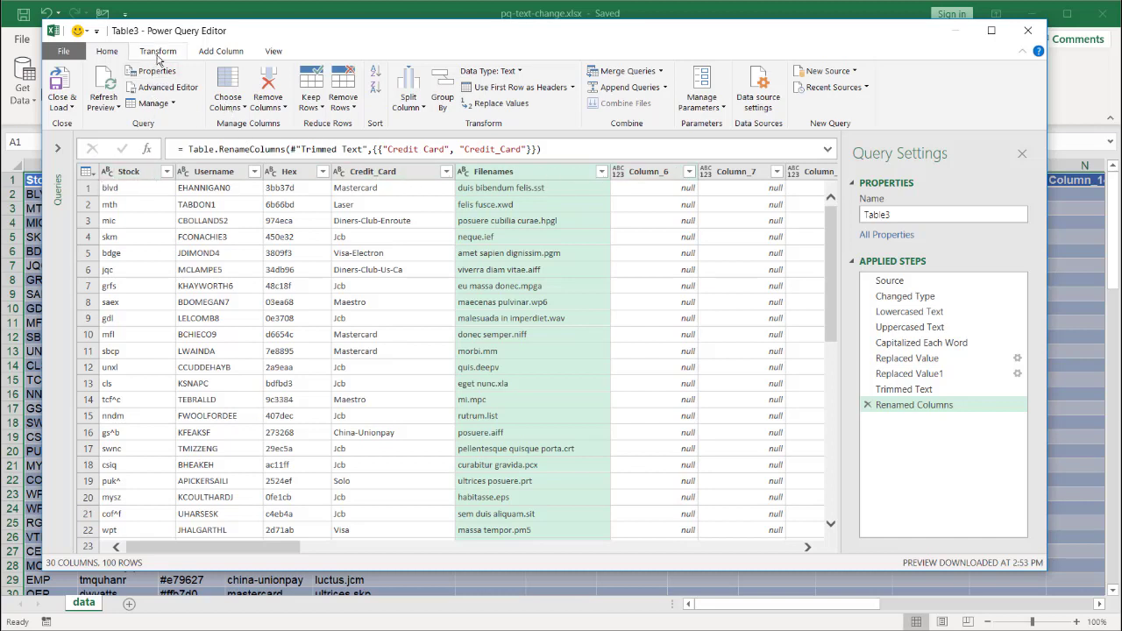
In the query's full code, add a comma after the Renamed Columns step and begin a new step line named #"Upper"
{"action": "left_click", "coordinate": [180, 90]}
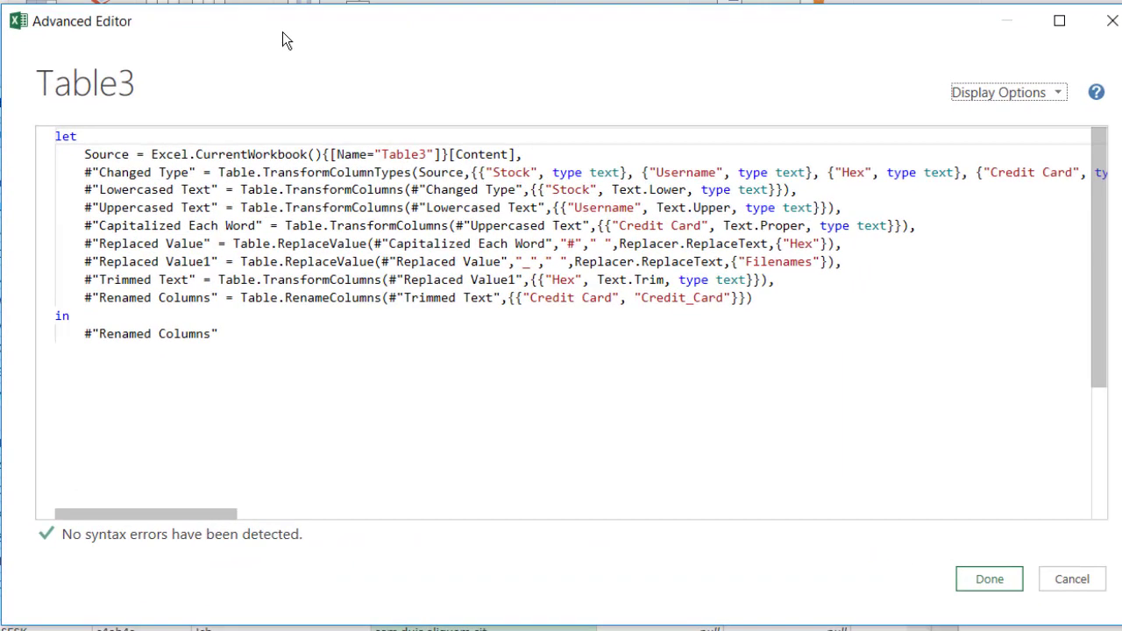
{"action": "left_click", "coordinate": [693, 278]}
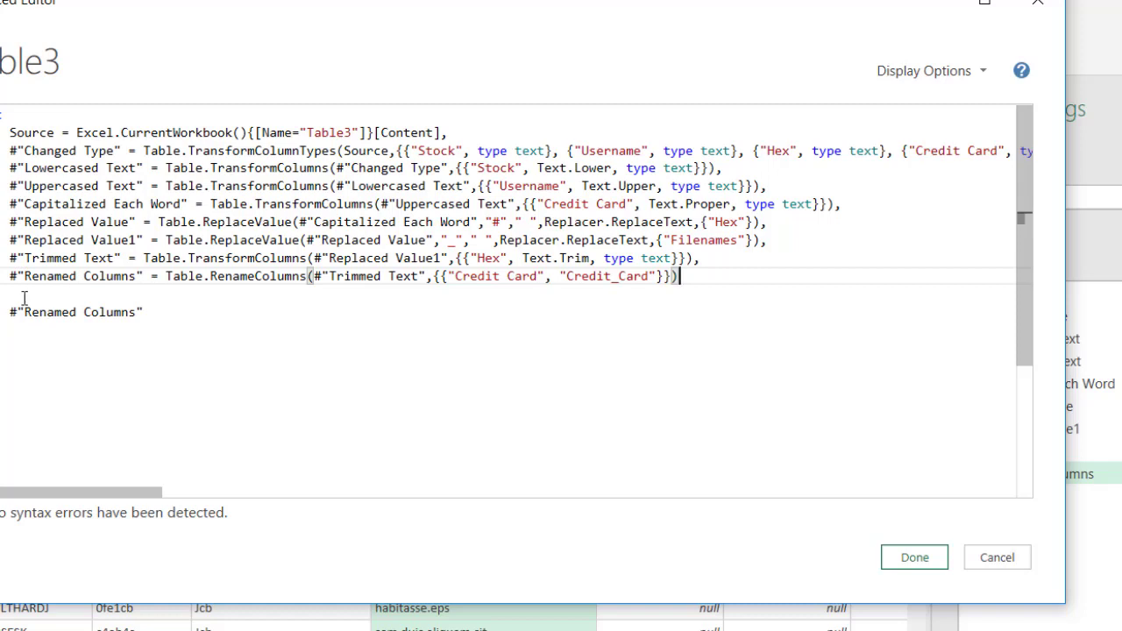
{"action": "left_click", "coordinate": [700, 260]}
{"action": "left_click", "coordinate": [769, 240]}
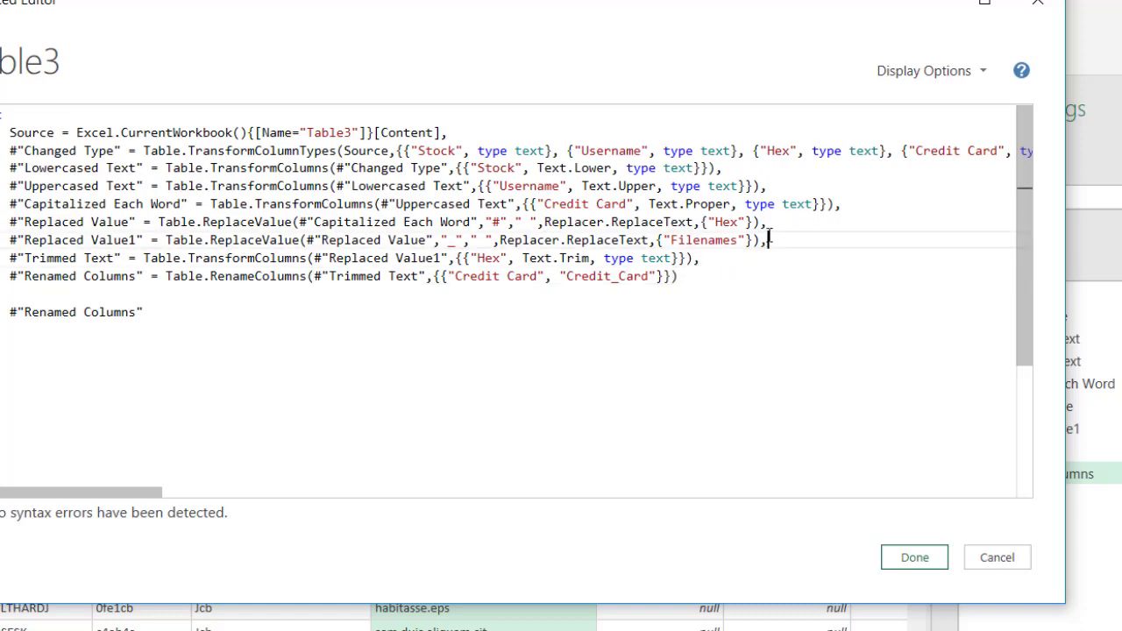
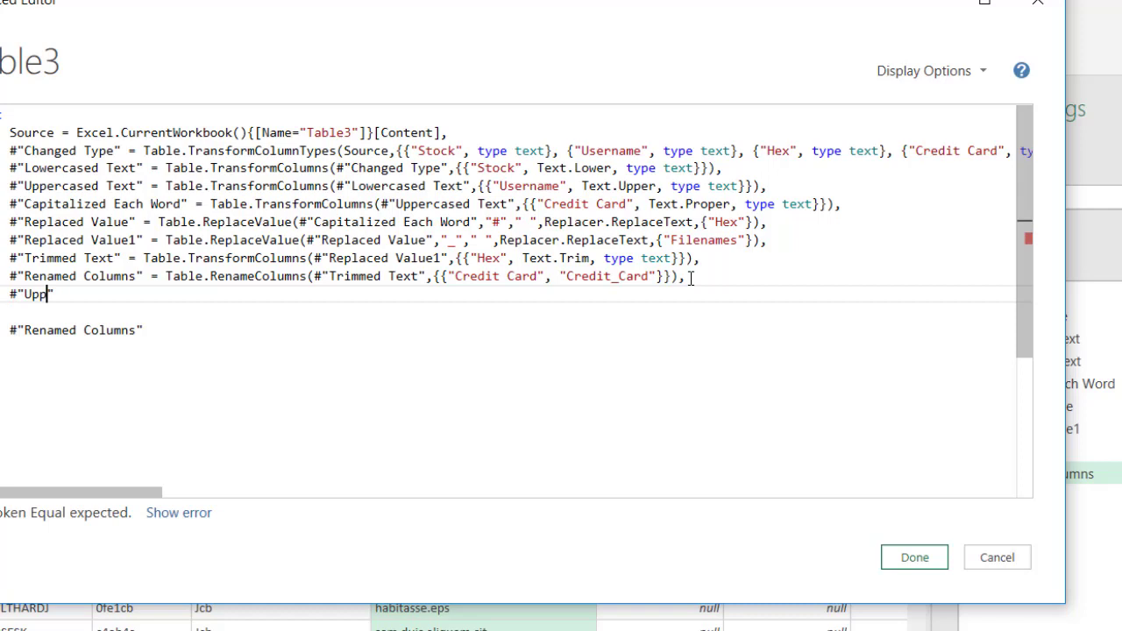
{"action": "type", "text": "er\" ="}
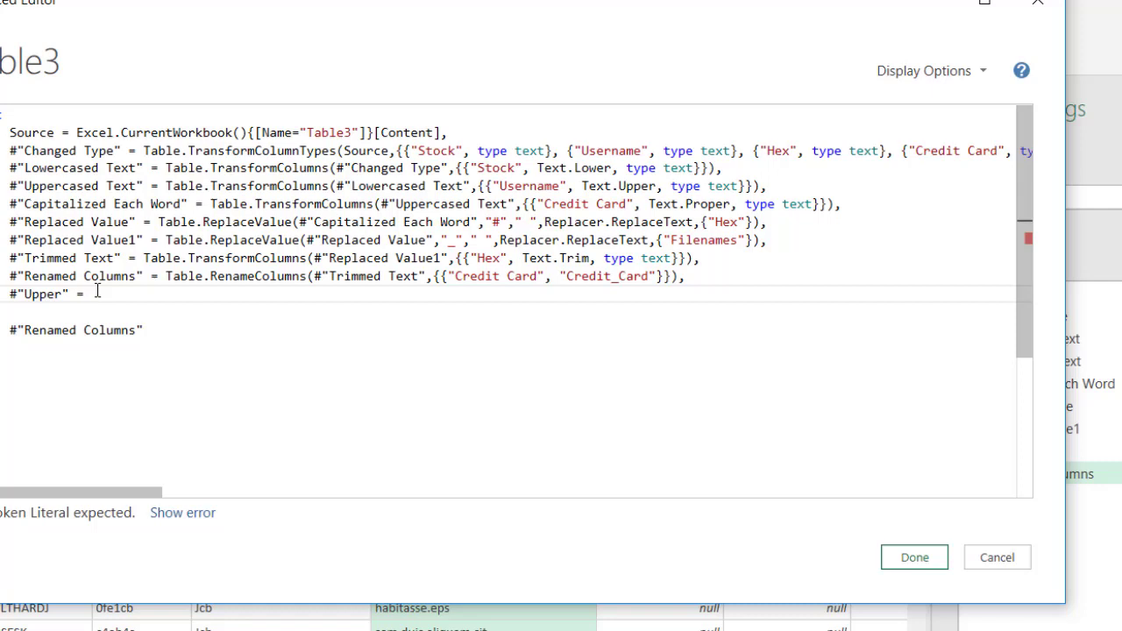
Assign the Table.TransformColumnNames function to the #"Upper" step and open its argument parentheses
{"action": "type", "text": "Tabl"}
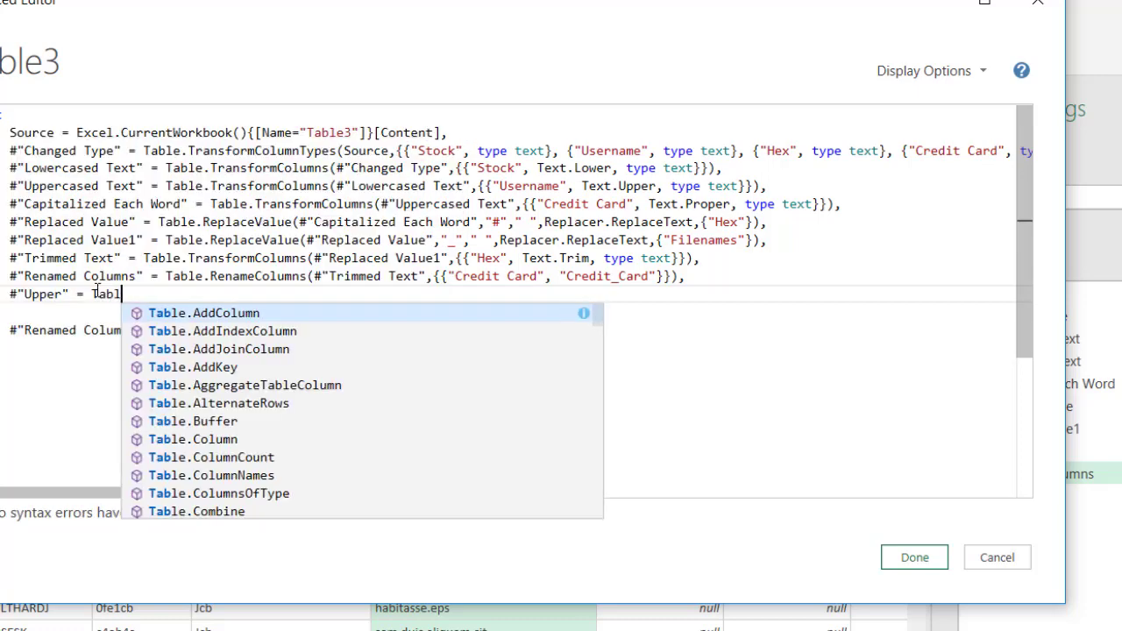
{"action": "type", "text": "e.T"}
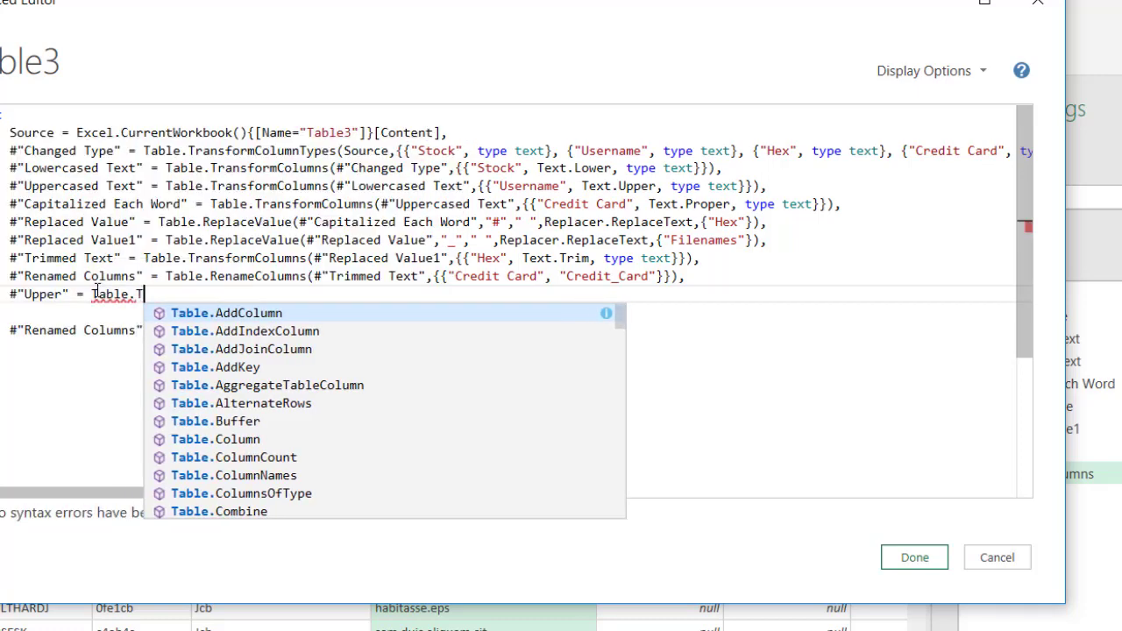
{"action": "type", "text": "ransfo"}
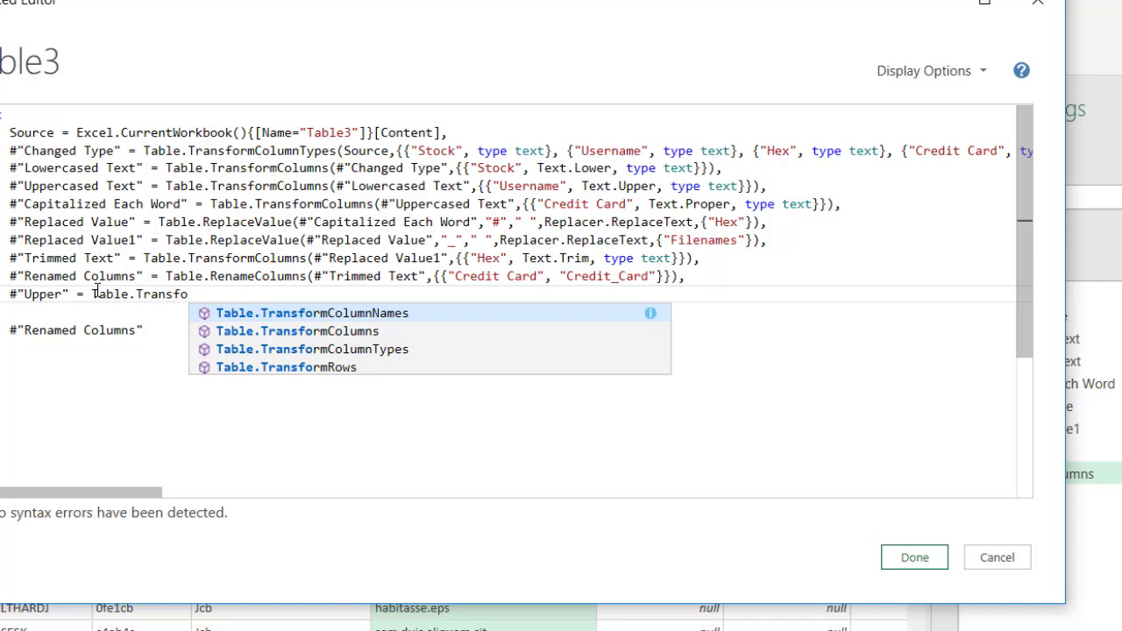
{"action": "left_click", "coordinate": [386, 314]}
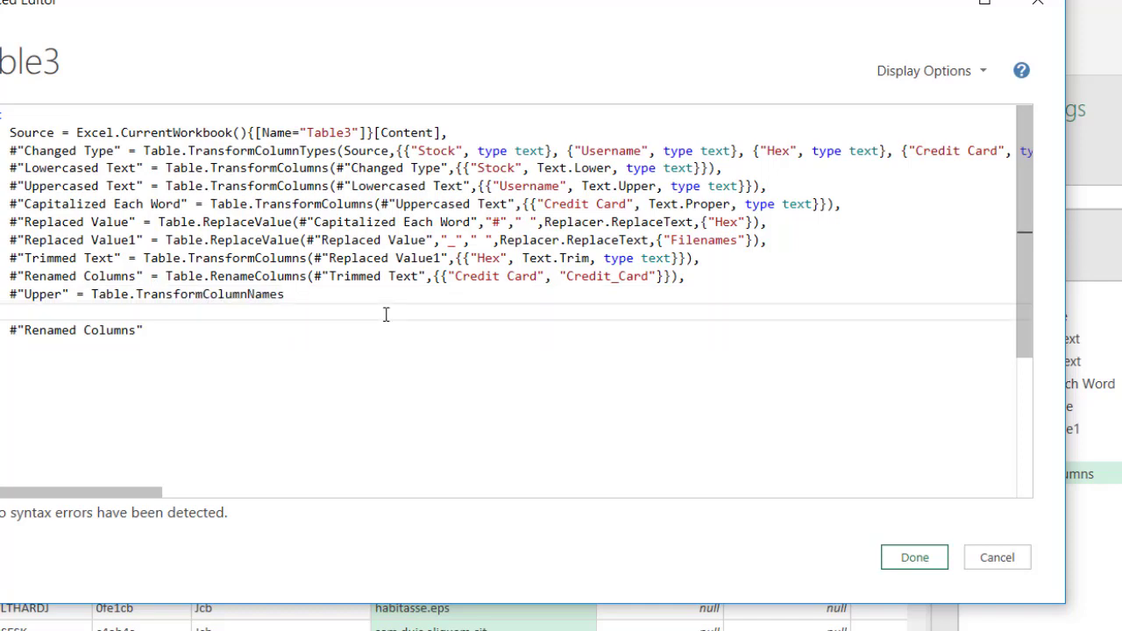
{"action": "left_click", "coordinate": [301, 295]}
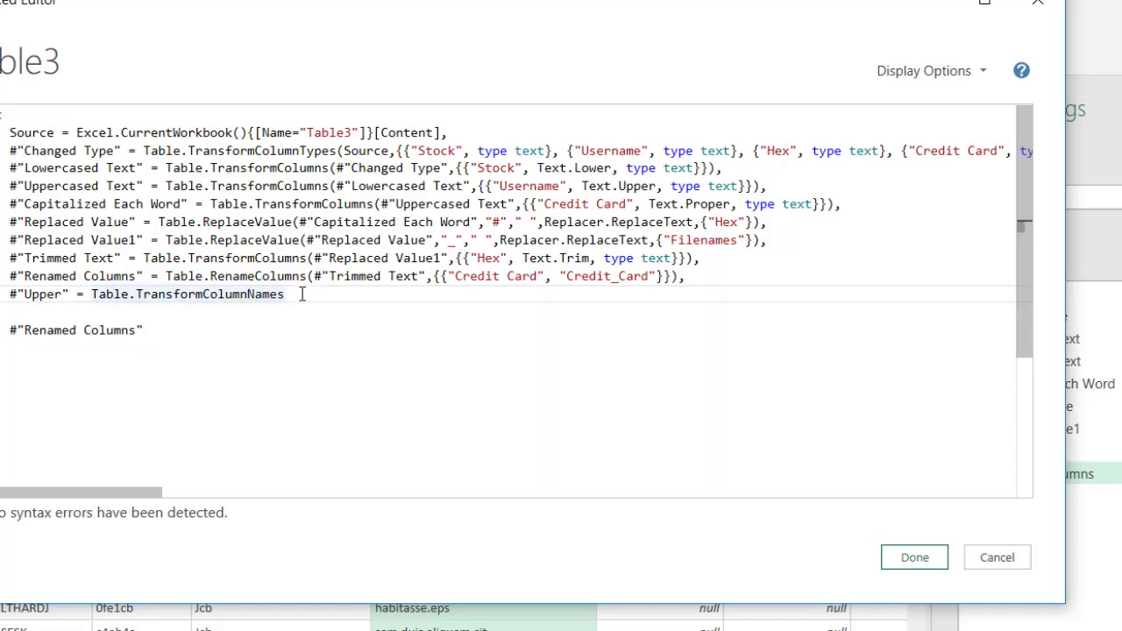
{"action": "type", "text": "("}
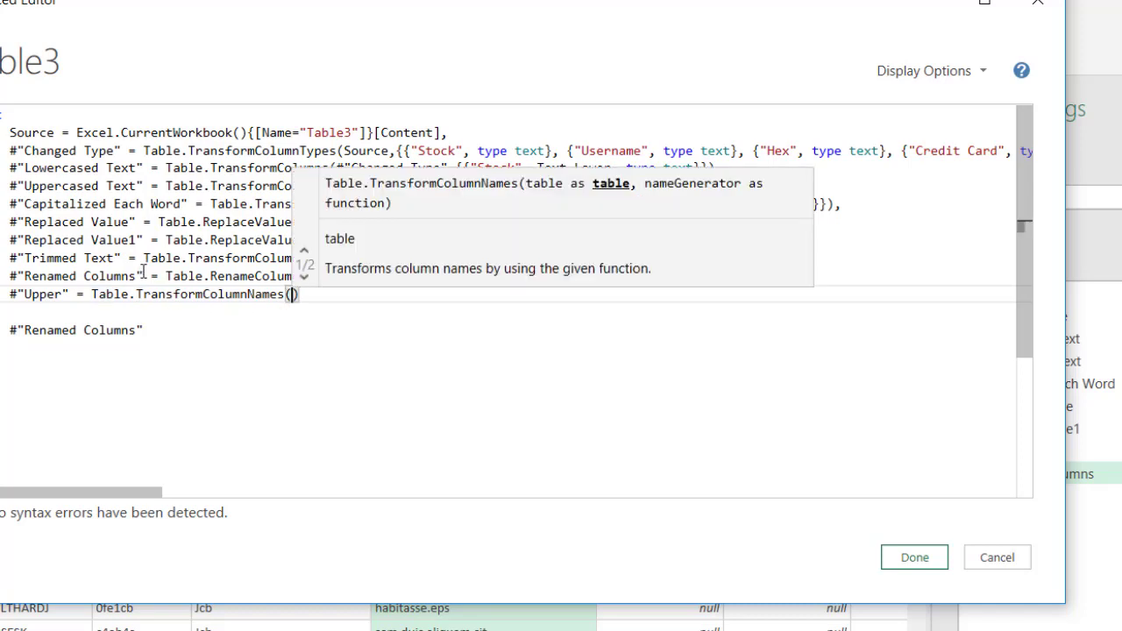
Give Table.TransformColumnNames the arguments #"Renamed Columns" and Text.Upper
{"action": "left_click_drag", "start_coordinate": [143, 277], "coordinate": [8, 276]}
{"action": "key", "text": "ctrl+c"}
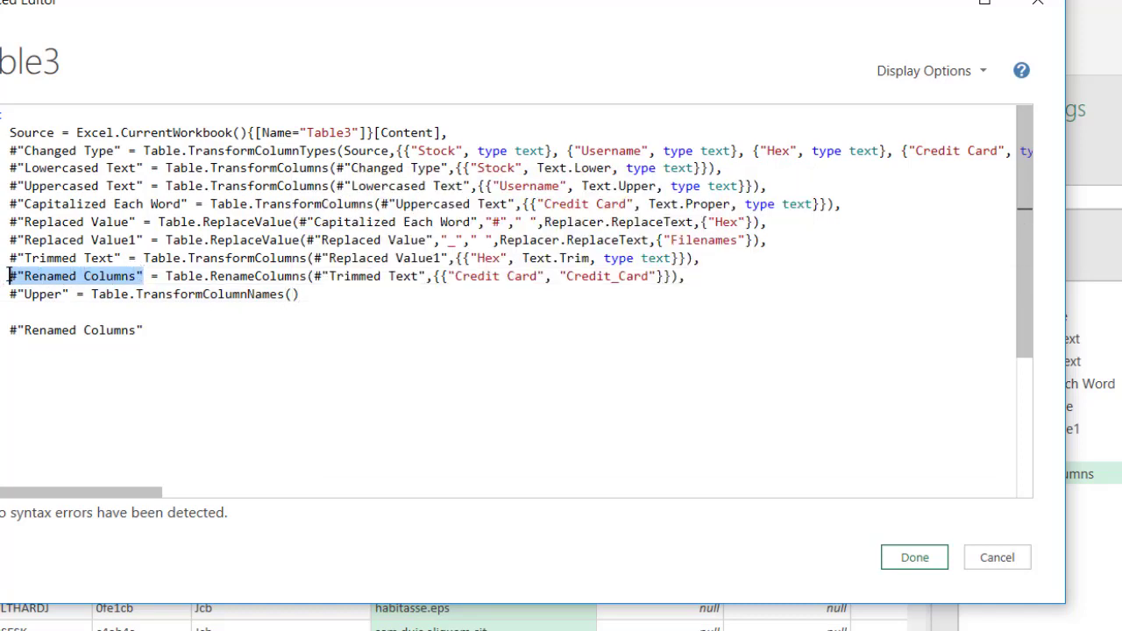
{"action": "left_click", "coordinate": [291, 294]}
{"action": "key", "text": "ctrl+v"}
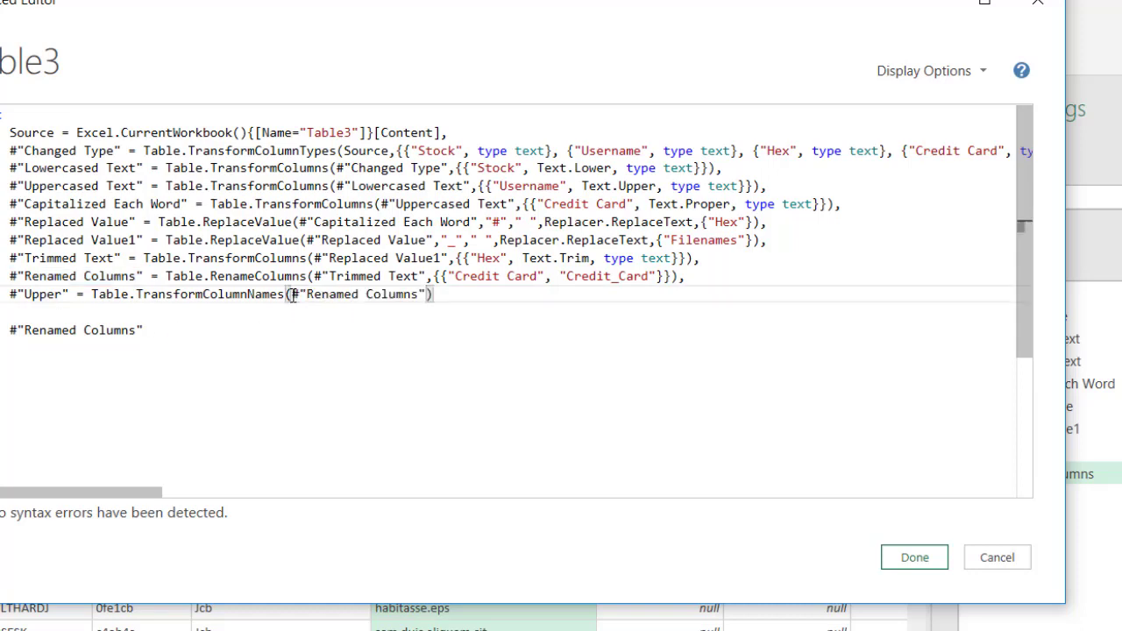
{"action": "type", "text": ","}
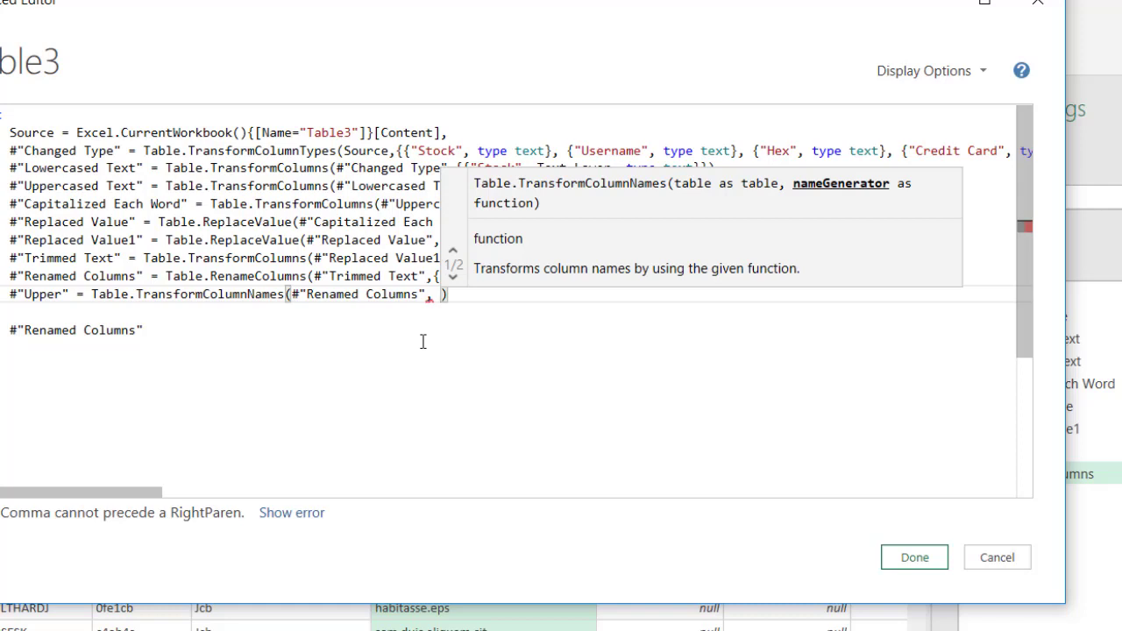
{"action": "type", "text": "Text."}
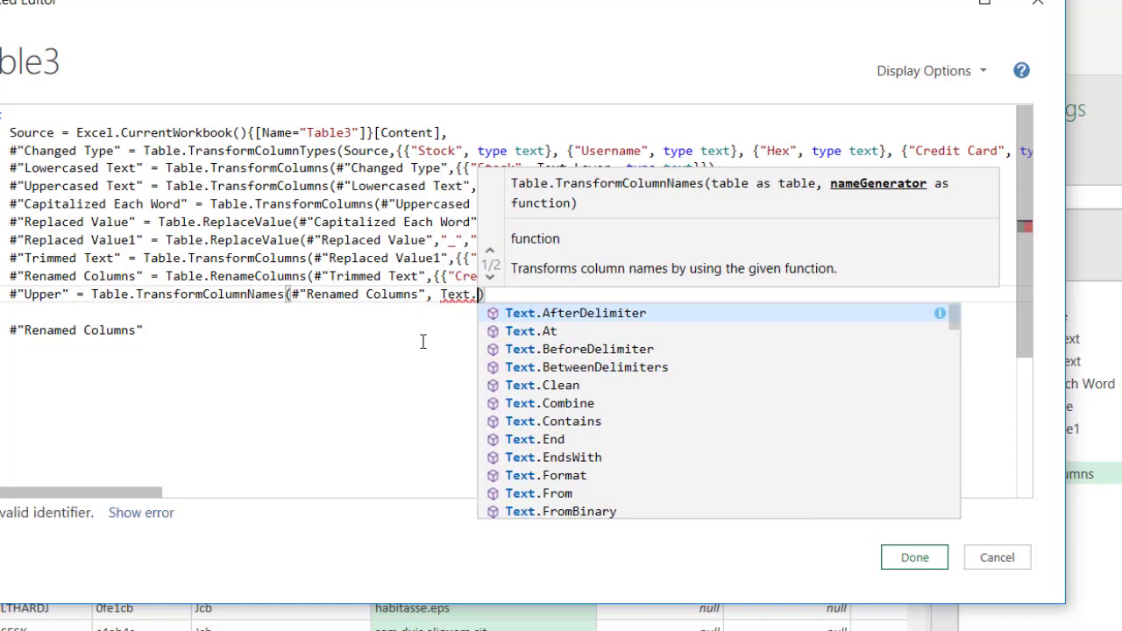
{"action": "type", "text": "U"}
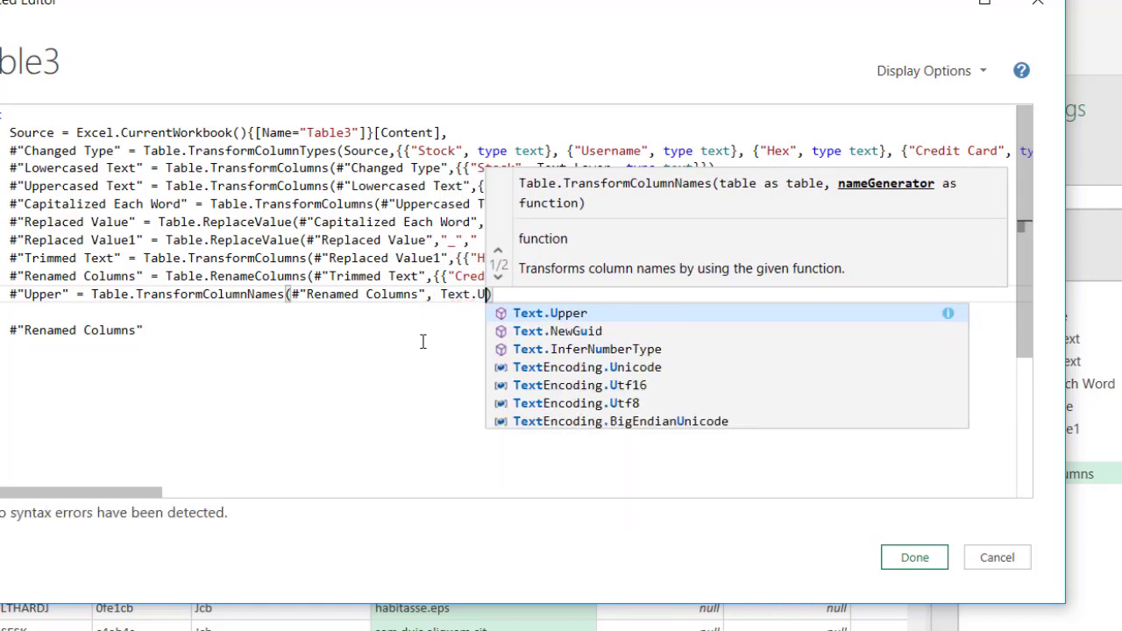
{"action": "type", "text": "p"}
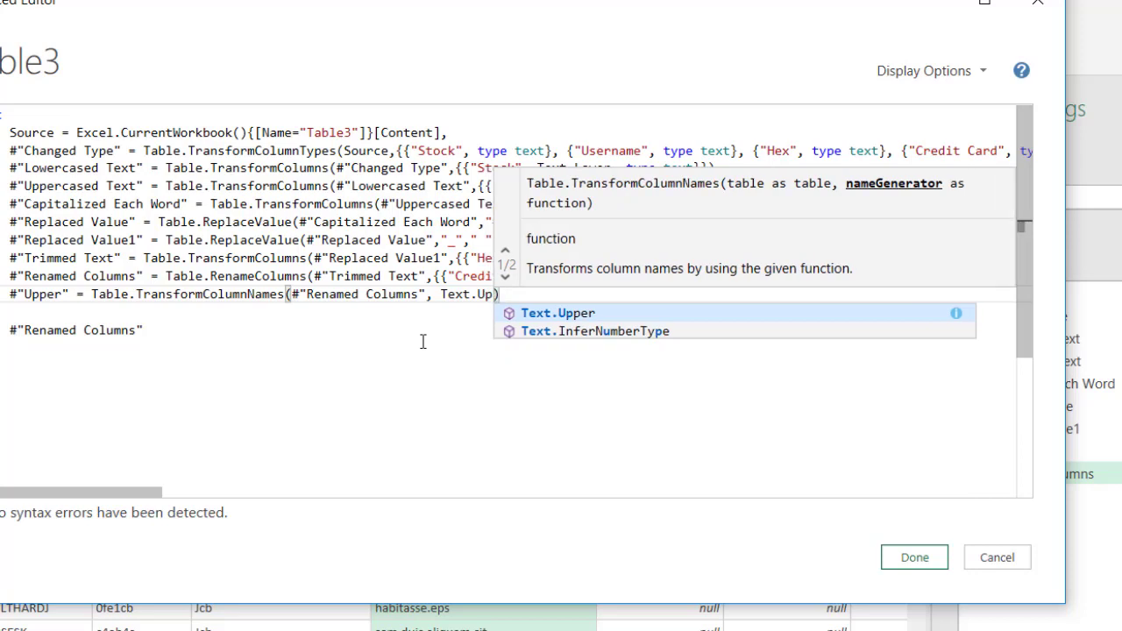
{"action": "left_click", "coordinate": [548, 313]}
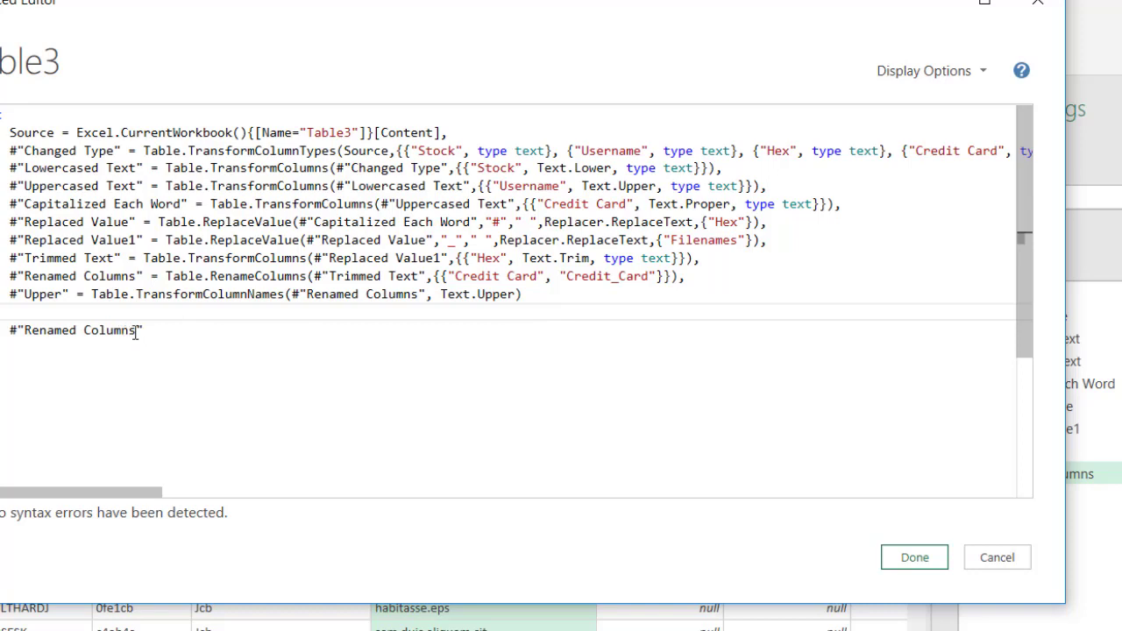
Make #"Upper" the query's output in the in clause and apply the edited code
{"action": "left_click_drag", "start_coordinate": [137, 330], "coordinate": [25, 330]}
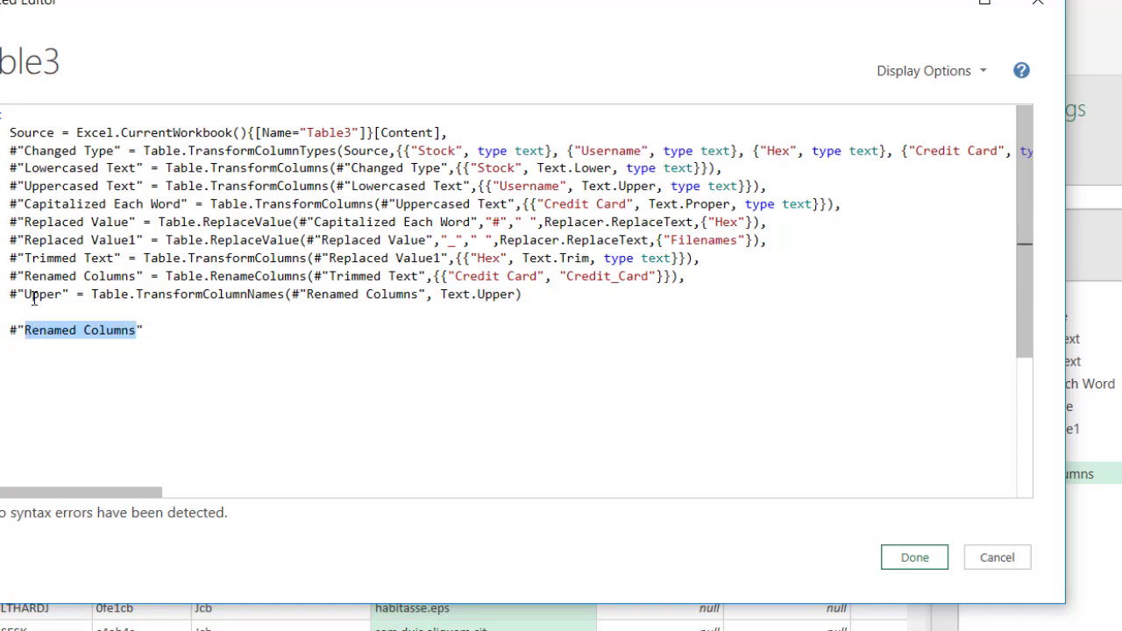
{"action": "key", "text": "BackSpace"}
{"action": "type", "text": "Upper"}
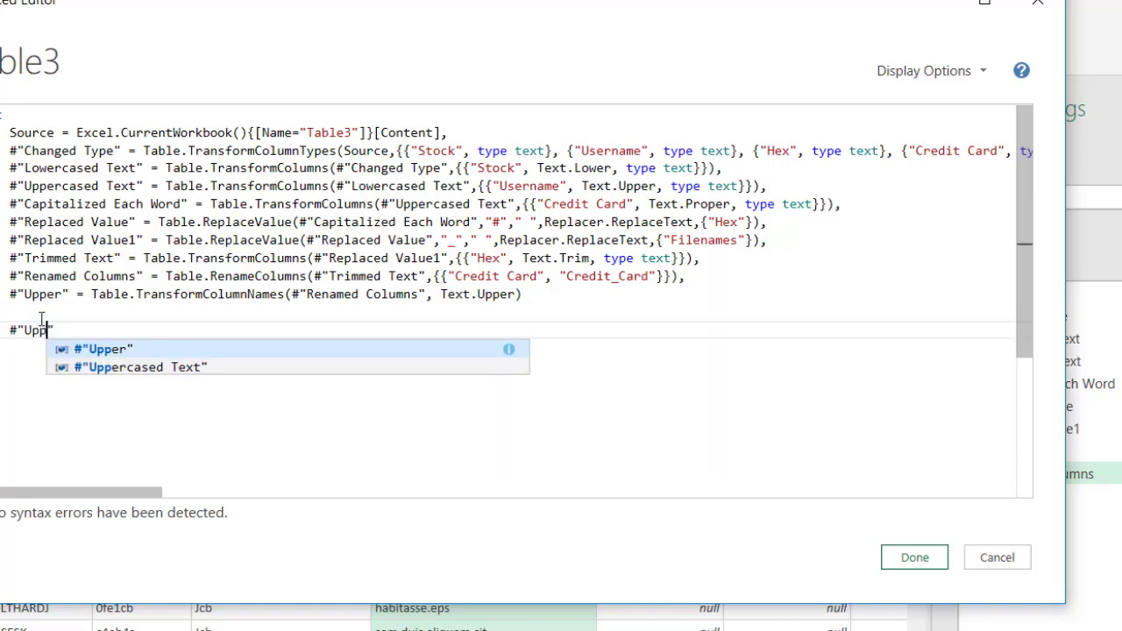
{"action": "left_click", "coordinate": [128, 353]}
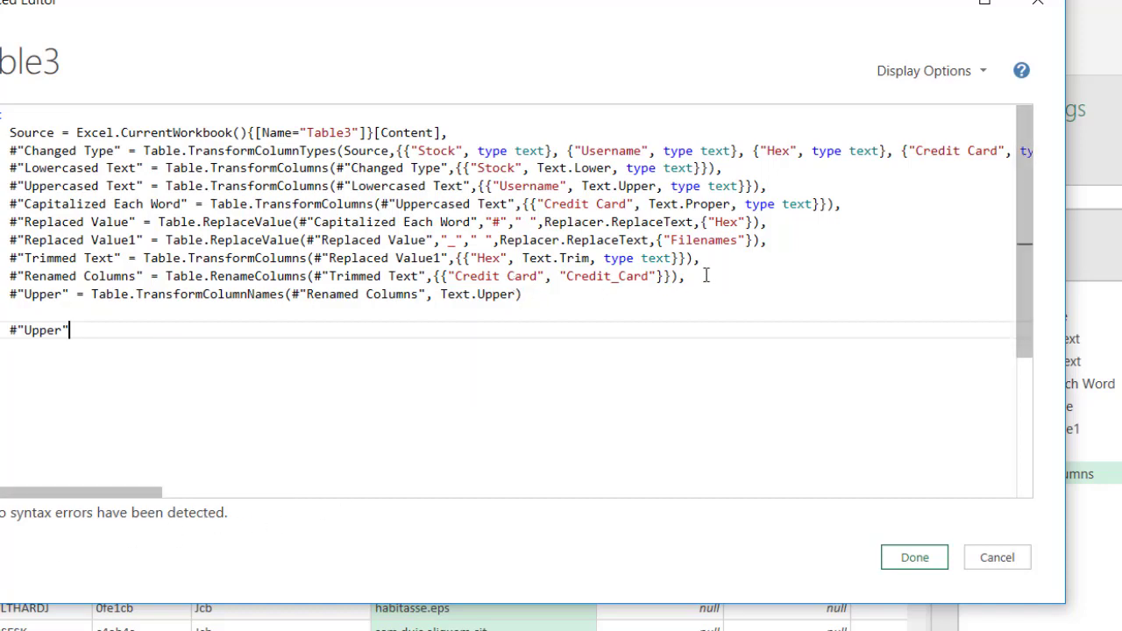
{"action": "left_click", "coordinate": [909, 558]}
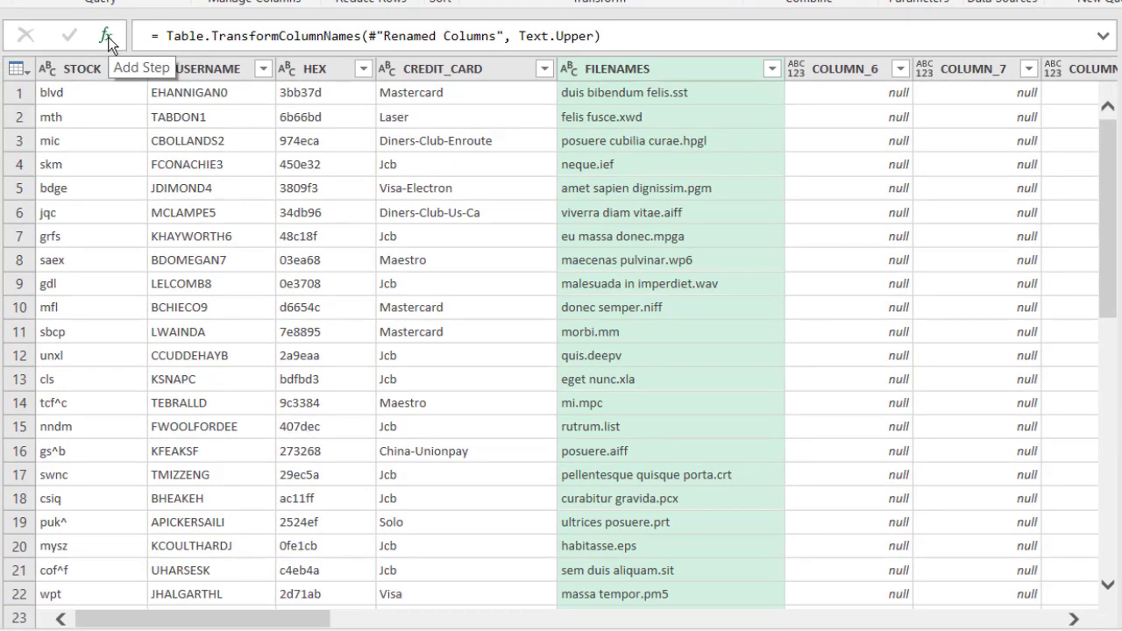
Add a new query step after Upper and set its formula to the bare Table.TransformColumnNames function
{"action": "left_click", "coordinate": [106, 35]}
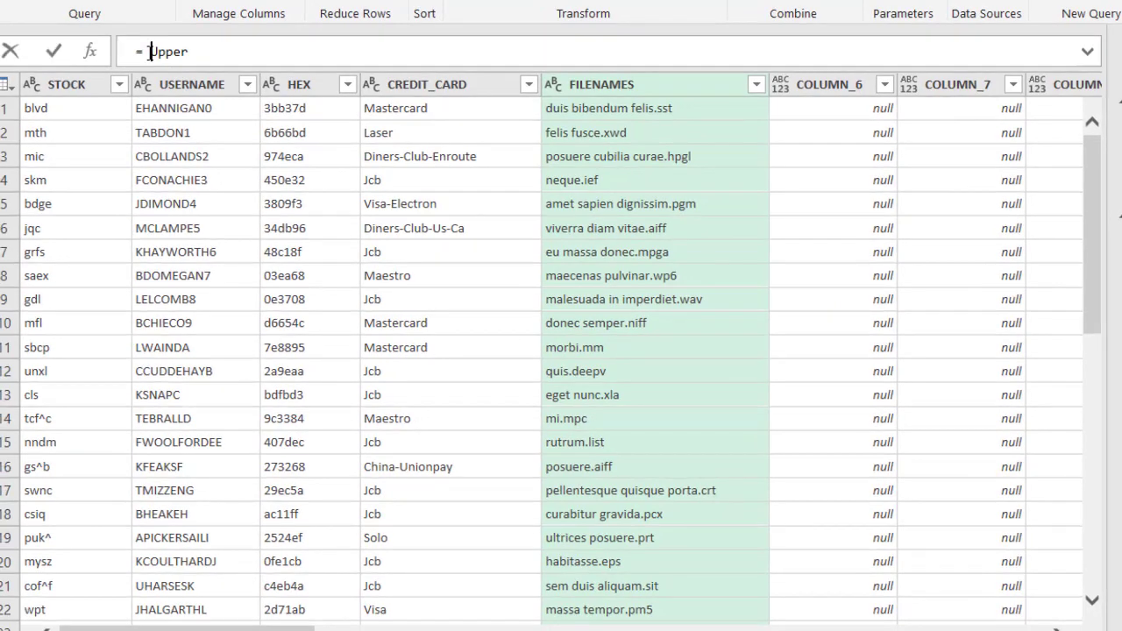
{"action": "double_click", "coordinate": [150, 52]}
{"action": "left_click", "coordinate": [150, 52]}
{"action": "type", "text": "Table.Tran"}
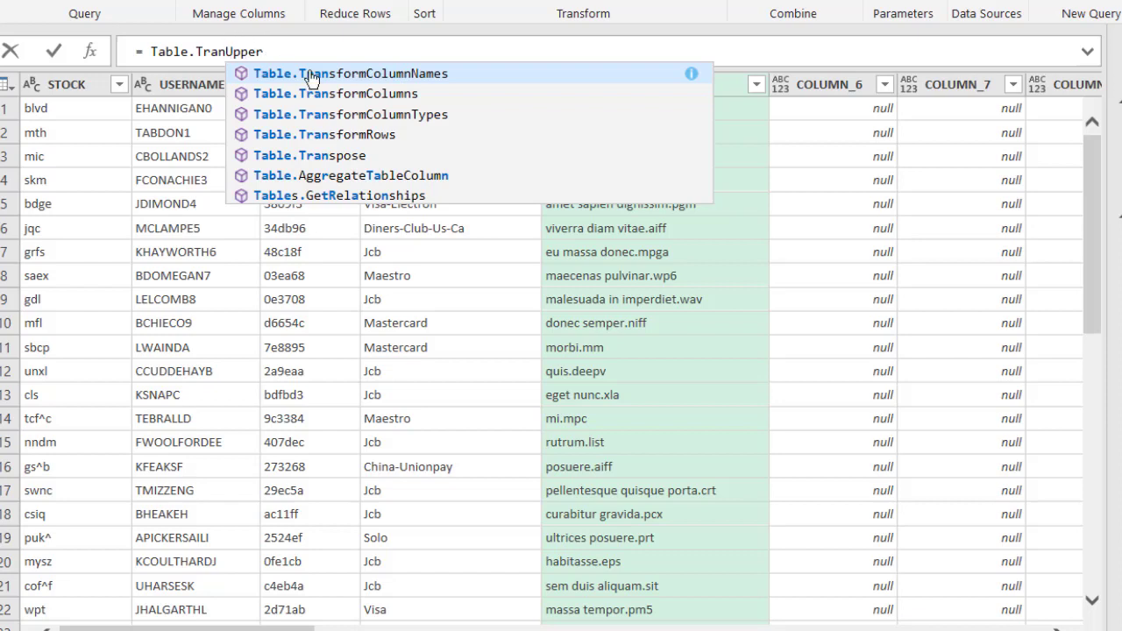
{"action": "left_click", "coordinate": [404, 78]}
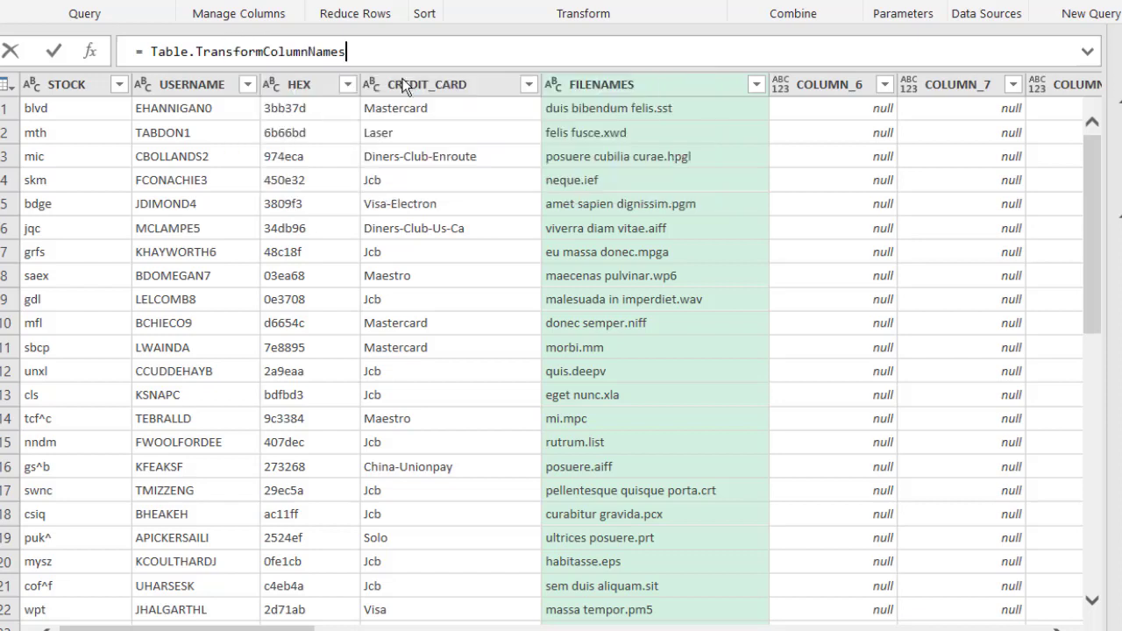
{"action": "key", "text": "Return"}
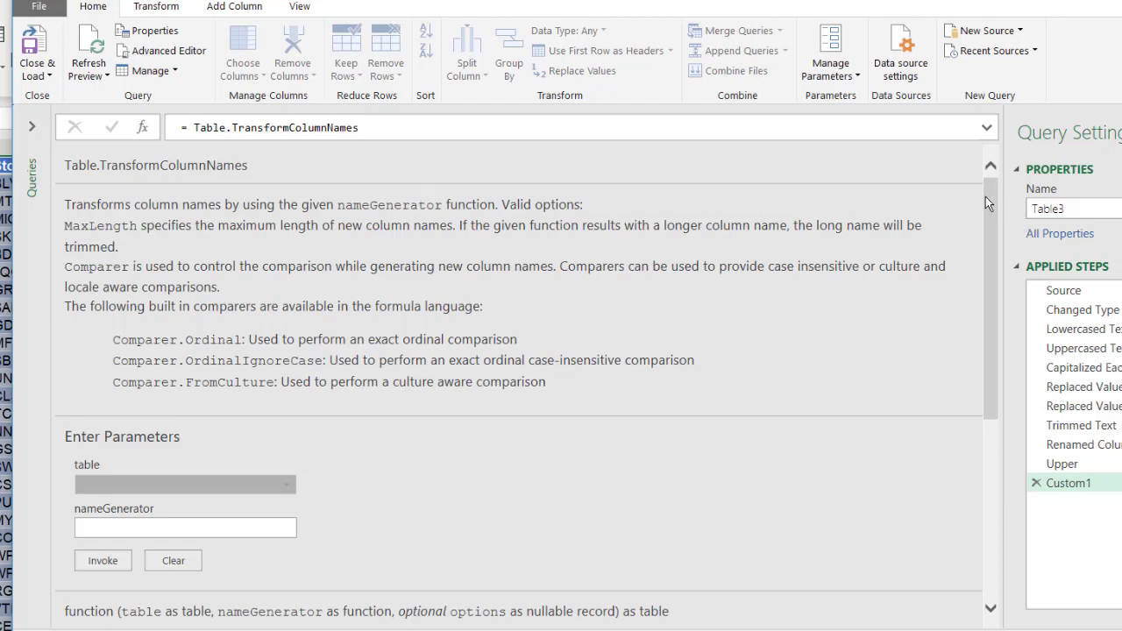
{"action": "left_click_drag", "start_coordinate": [988, 200], "coordinate": [1005, 184]}
Open the argument parentheses of Table.TransformColumnNames and supply #"Upper" as the table argument
{"action": "left_click", "coordinate": [409, 136]}
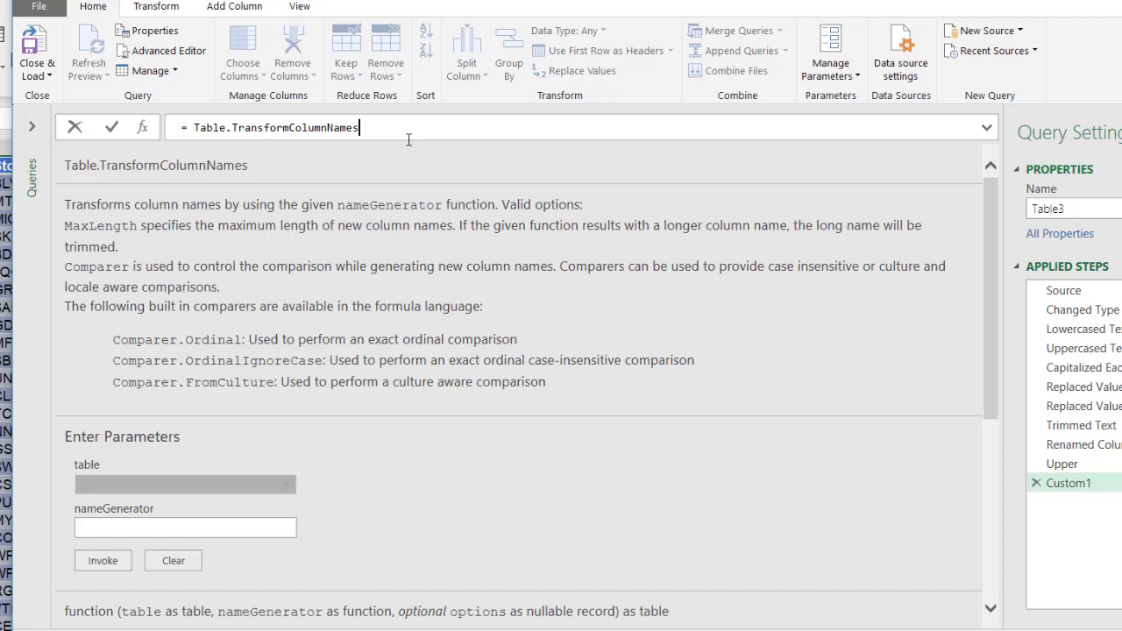
{"action": "type", "text": "("}
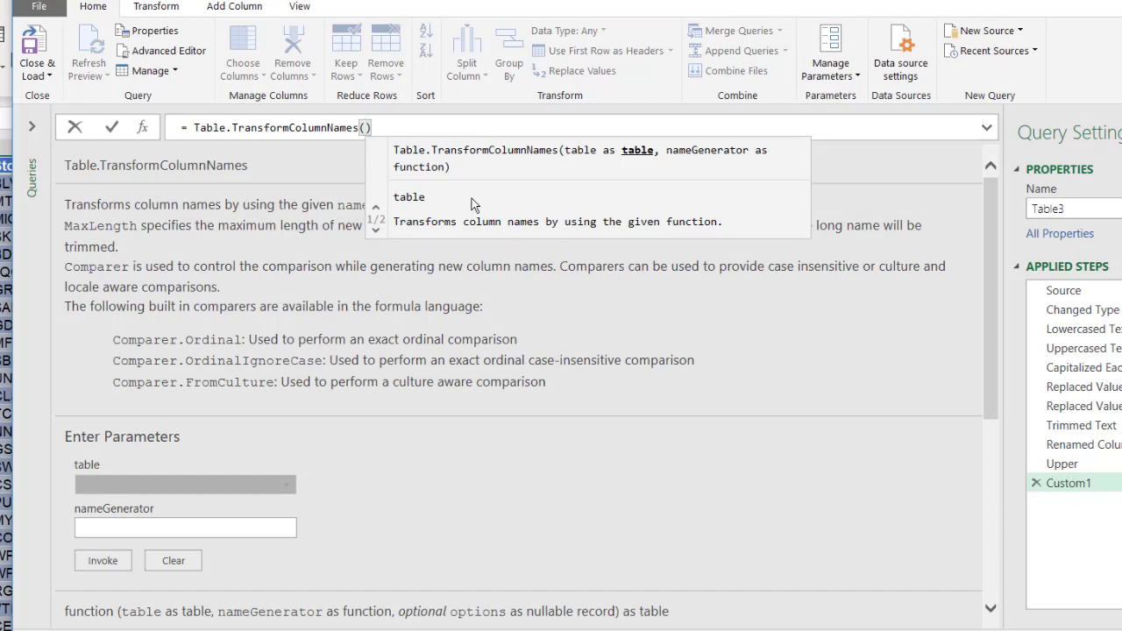
{"action": "type", "text": "#"}
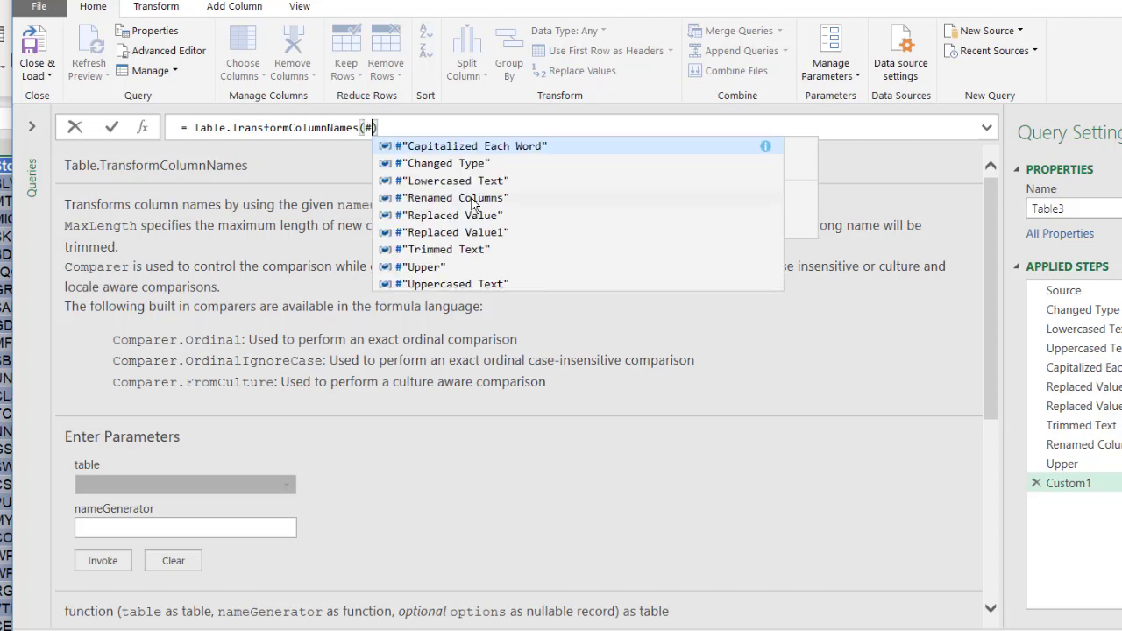
{"action": "type", "text": "\""}
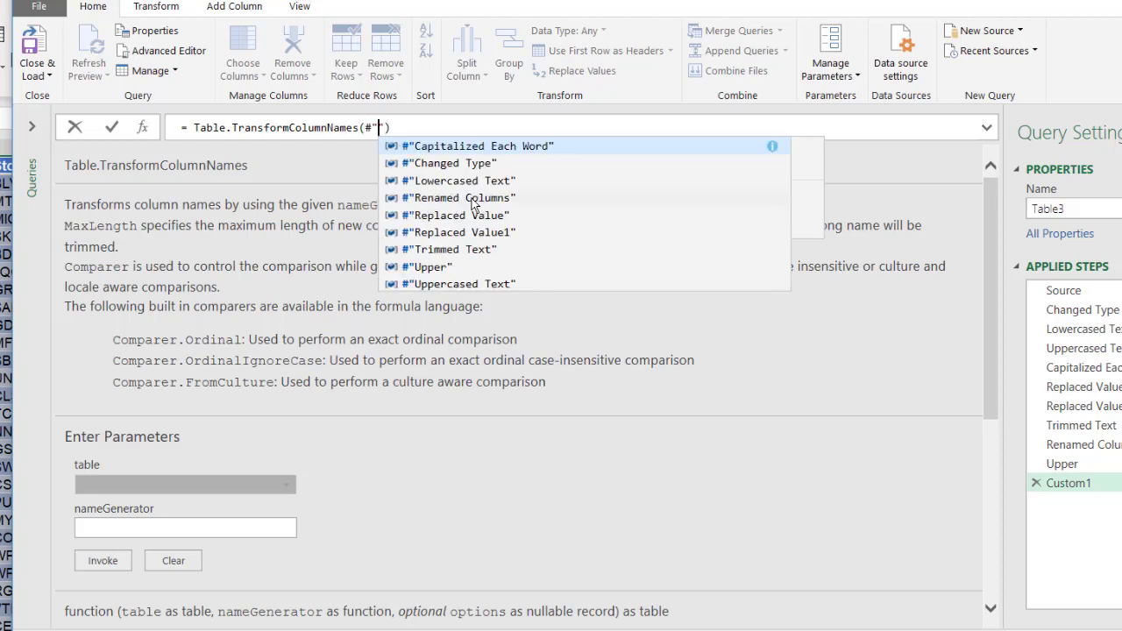
{"action": "type", "text": "Upper"}
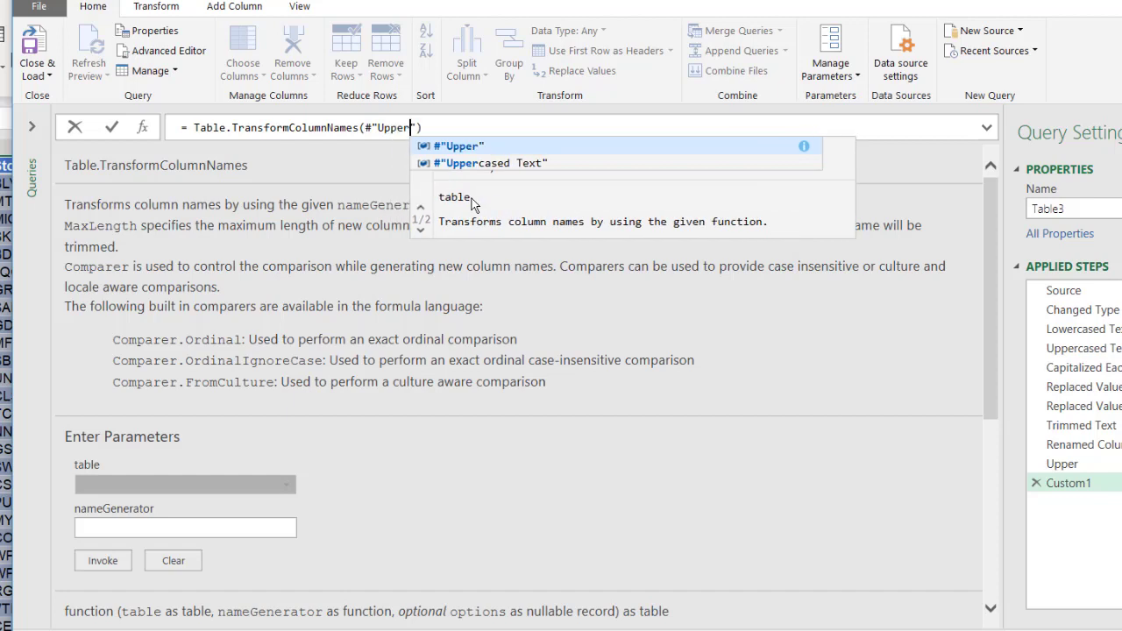
{"action": "type", "text": "\""}
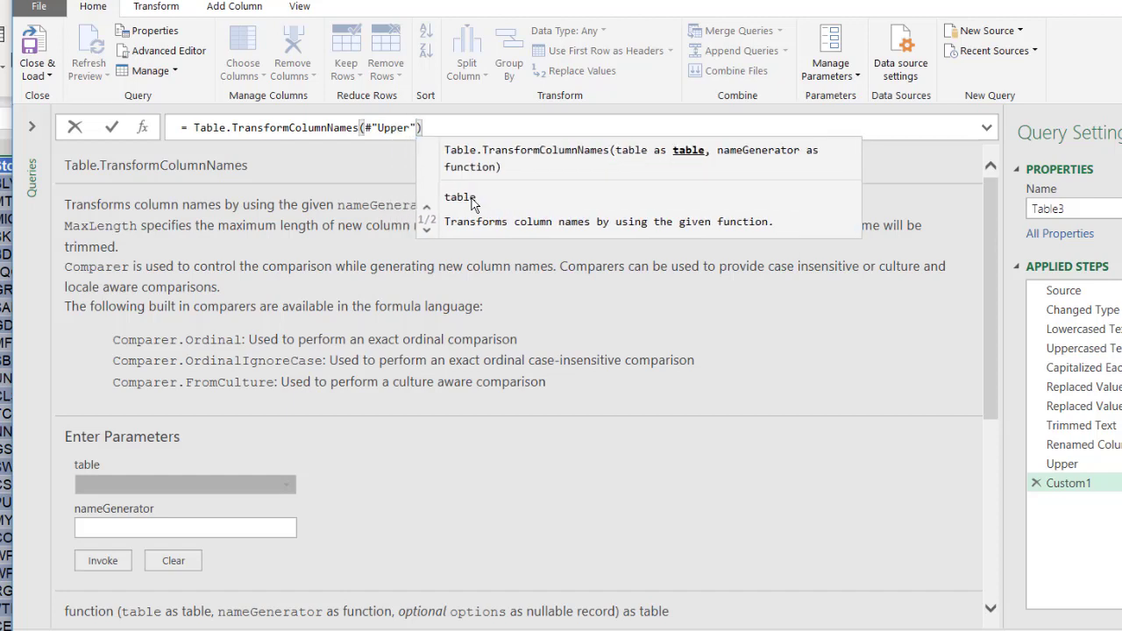
{"action": "type", "text": ","}
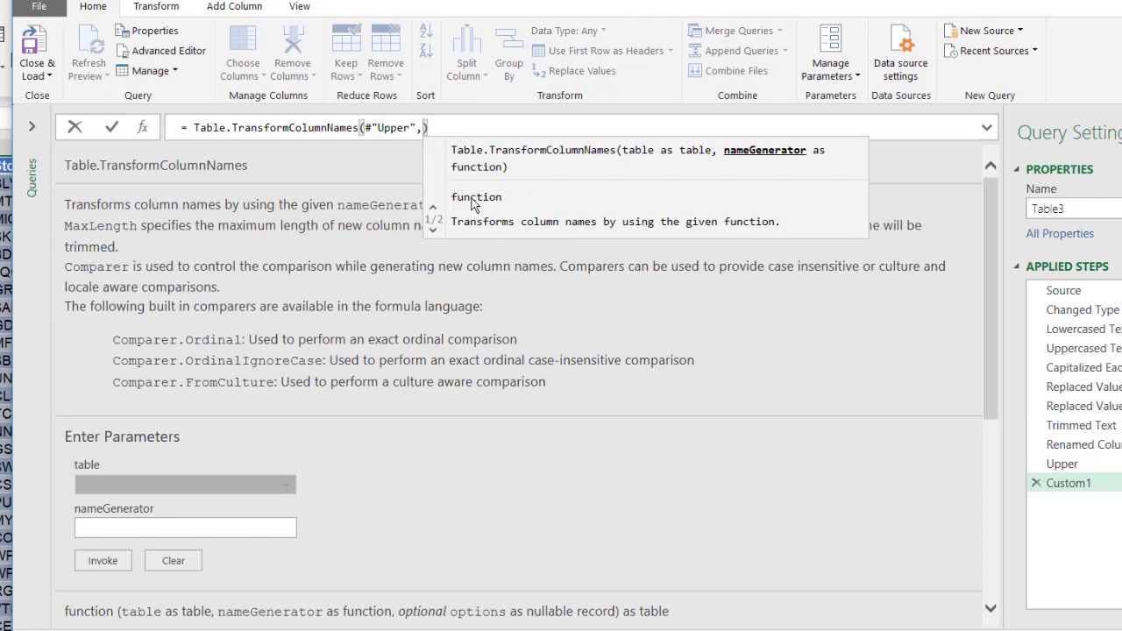
Begin the name generator argument with each Replacer.ReplaceText, passing the underscore placeholder _ as its text input
{"action": "type", "text": "each"}
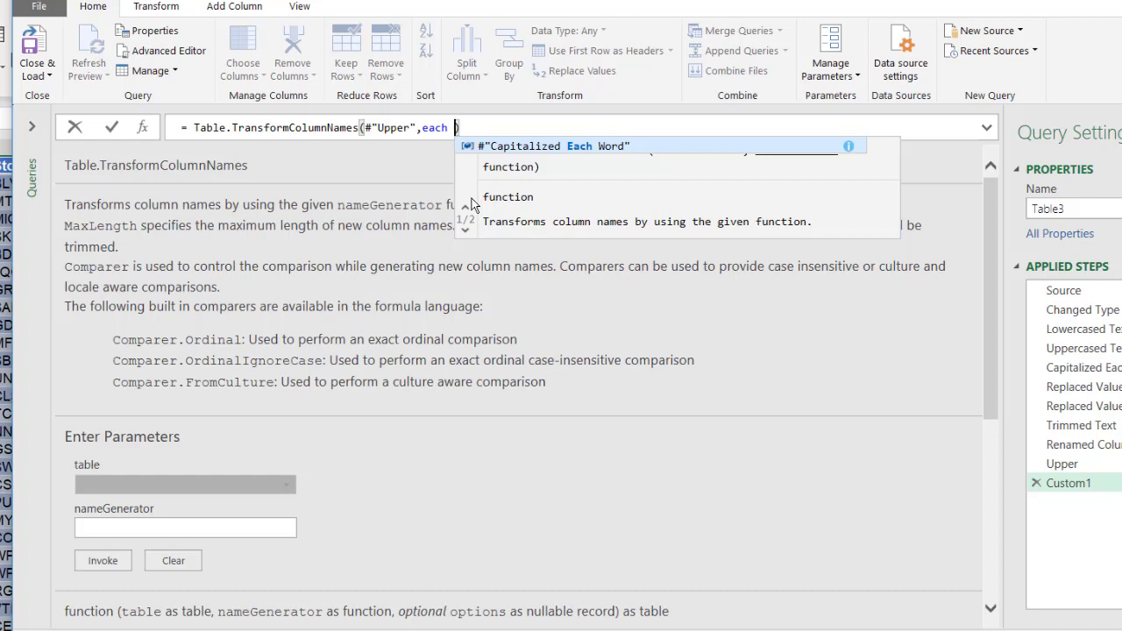
{"action": "type", "text": "repl"}
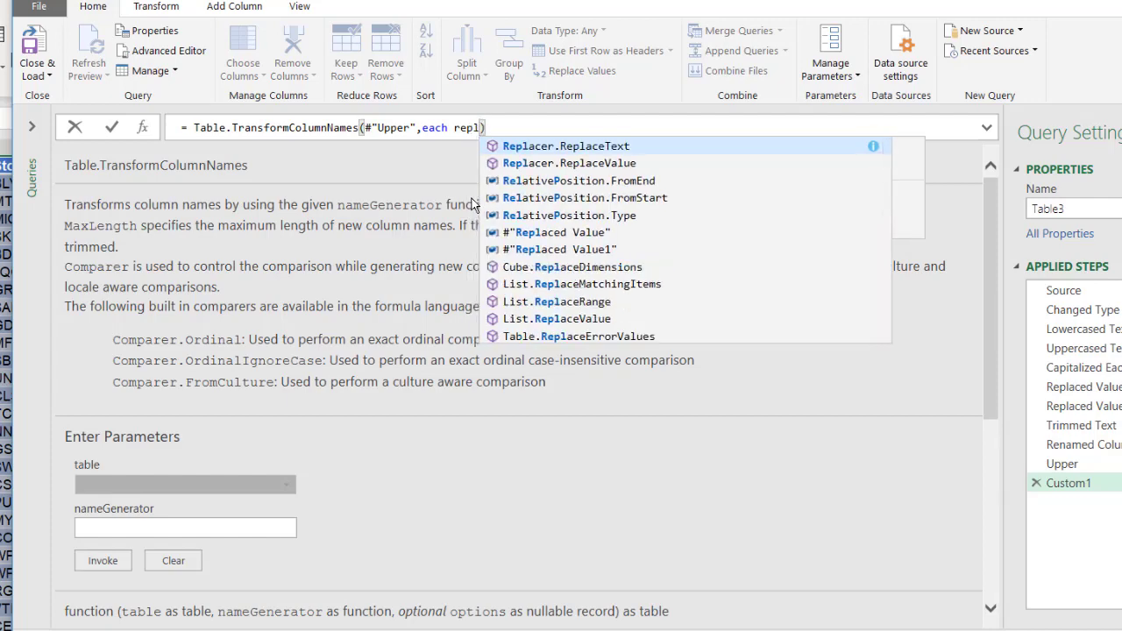
{"action": "left_click", "coordinate": [592, 151]}
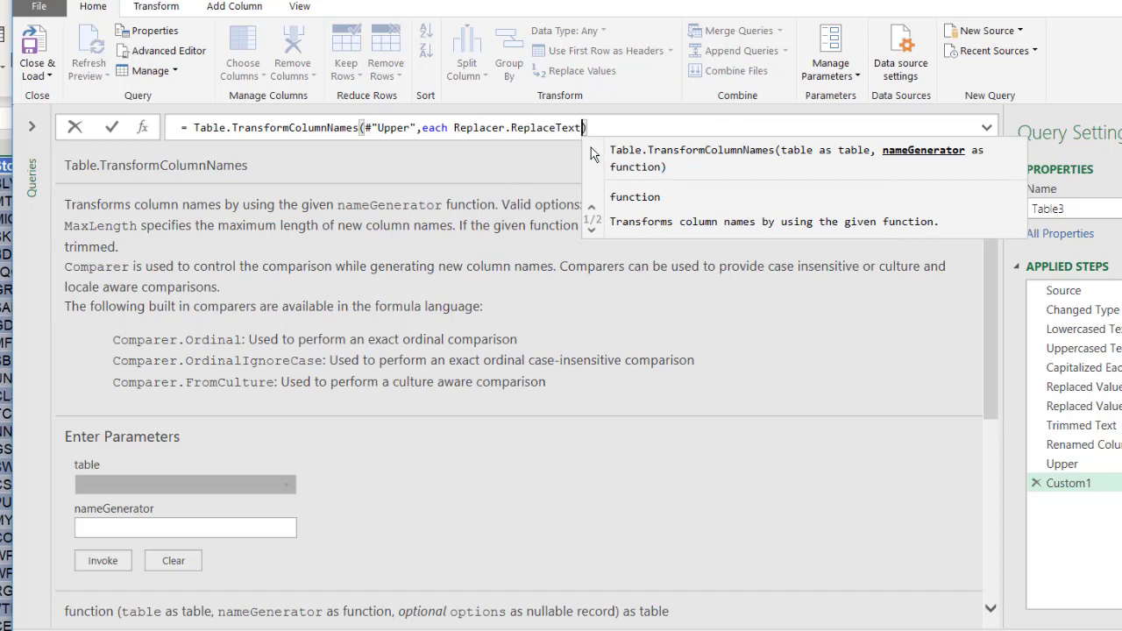
{"action": "type", "text": "("}
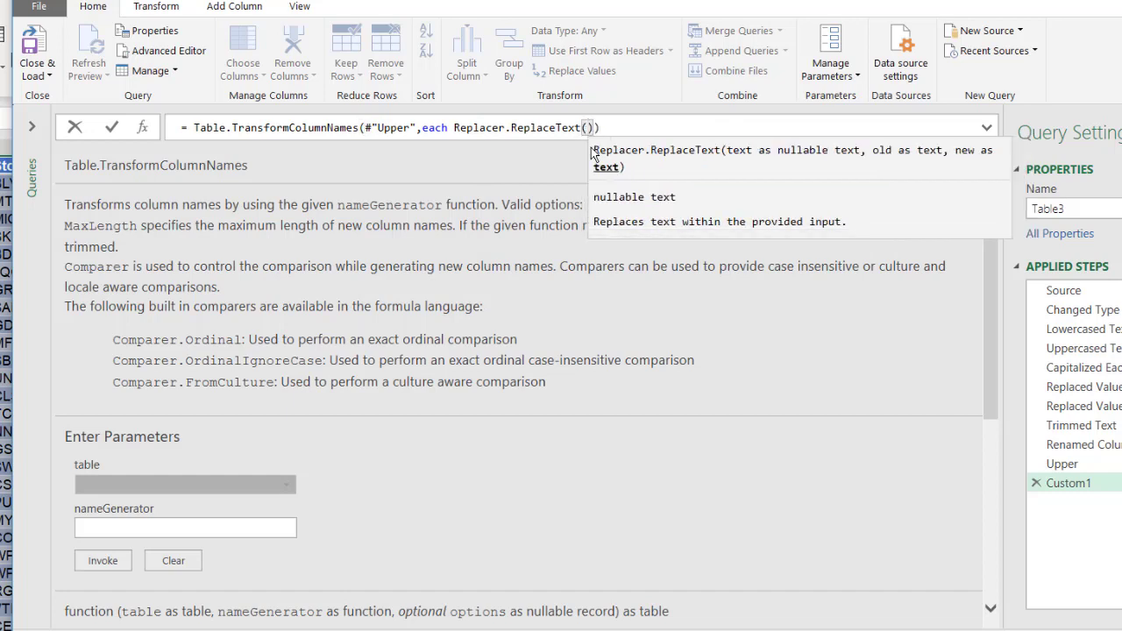
{"action": "type", "text": "_"}
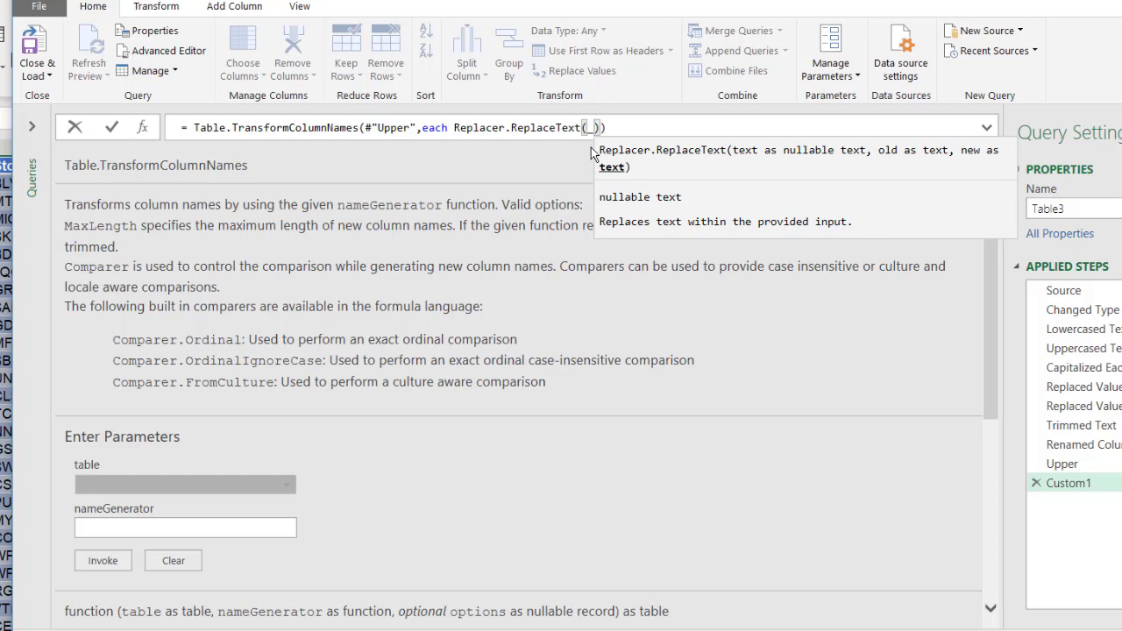
{"action": "type", "text": ","}
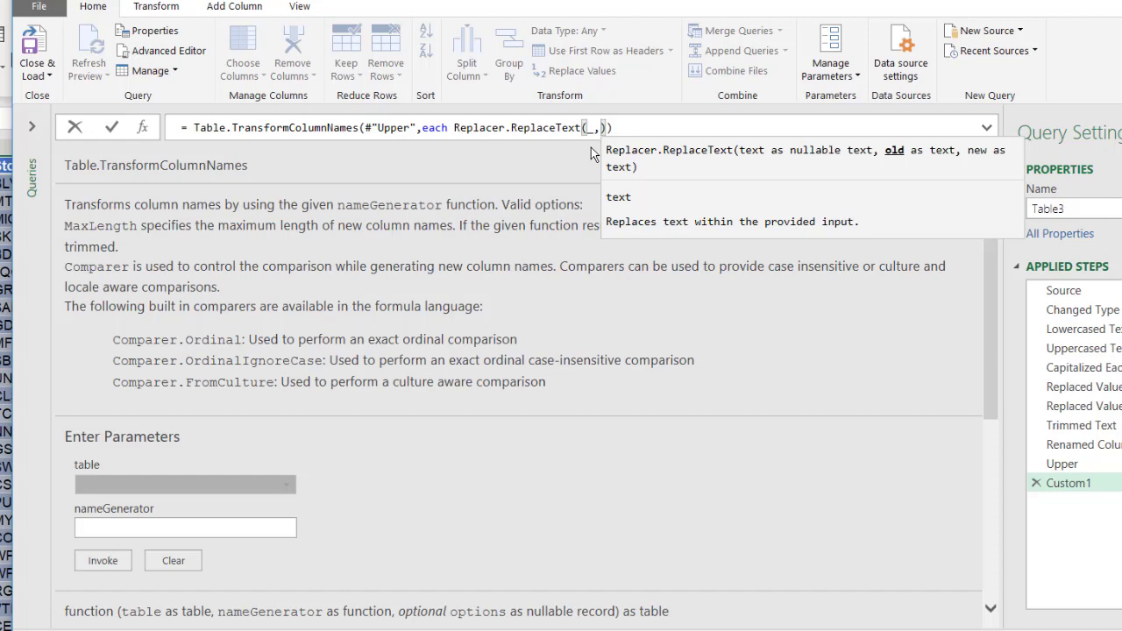
Set the old text to "_" and the new text to a space " ", and apply the formula
{"action": "type", "text": "\""}
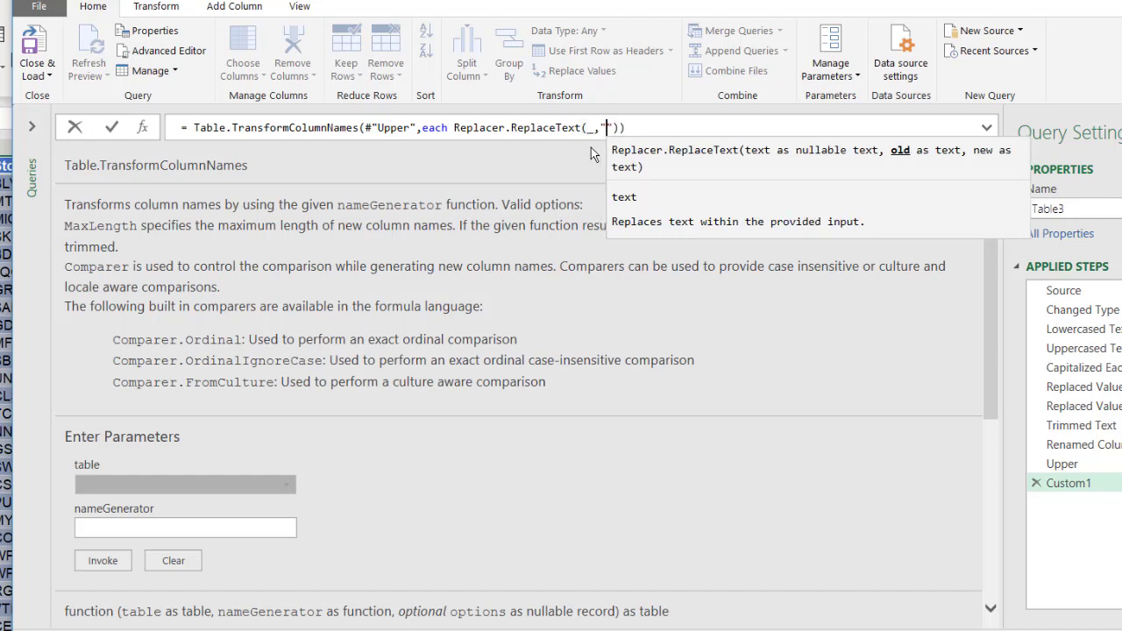
{"action": "type", "text": "_"}
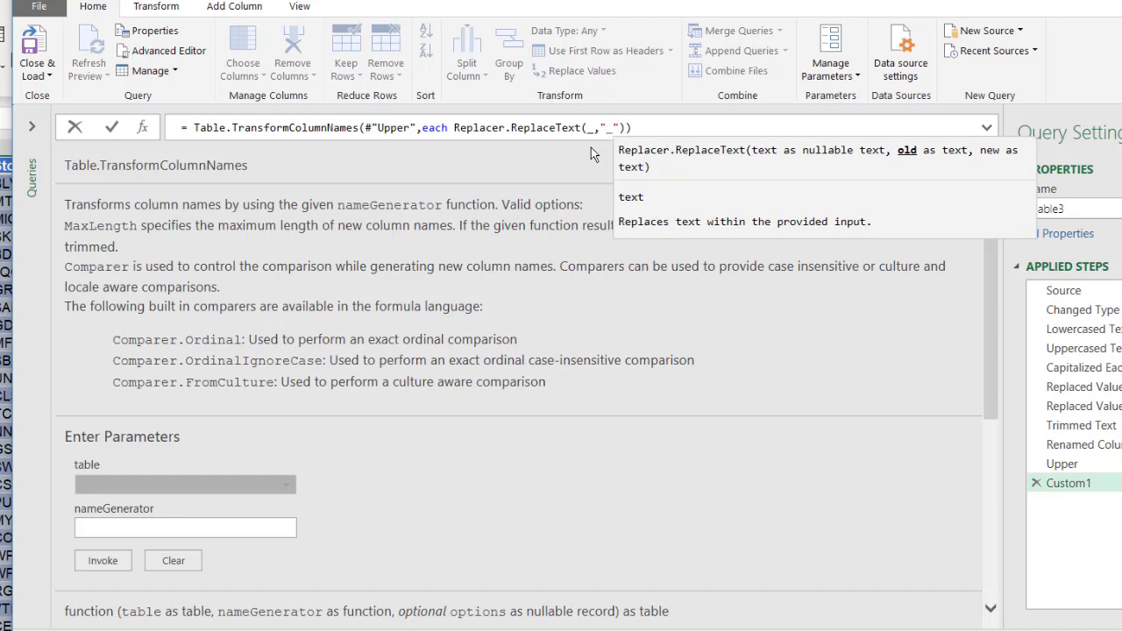
{"action": "key", "text": "Right"}
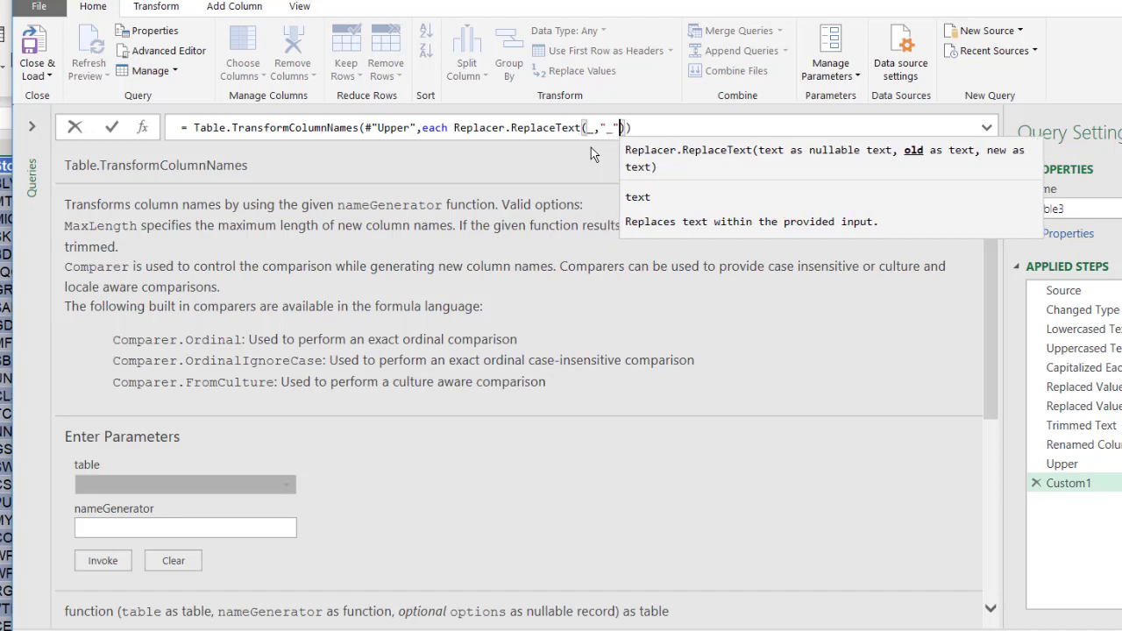
{"action": "type", "text": ","}
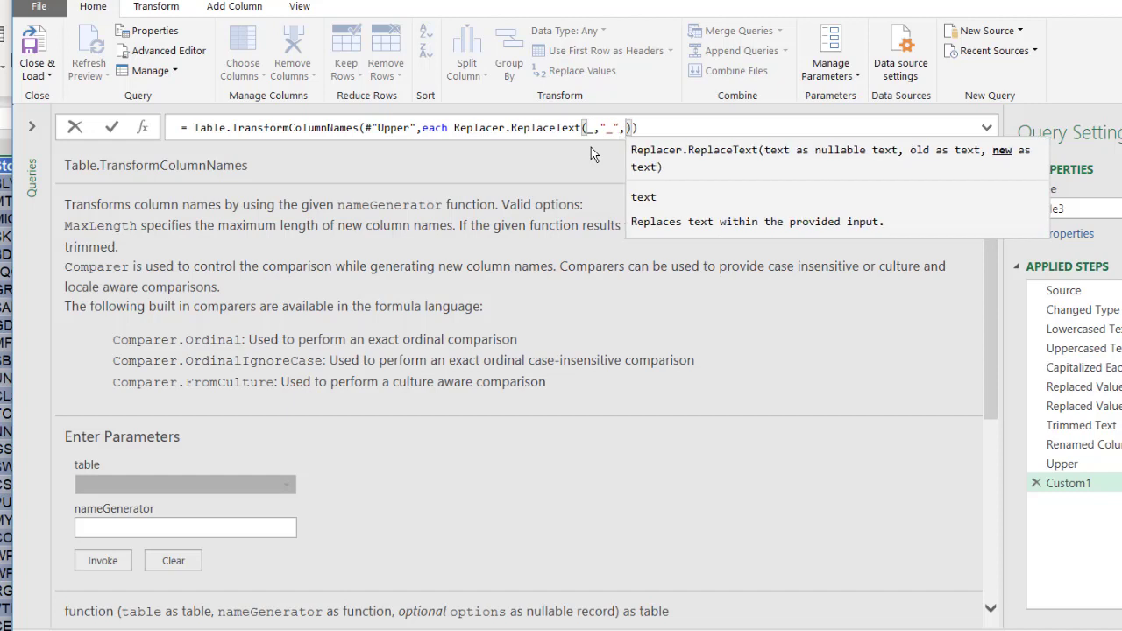
{"action": "type", "text": "\""}
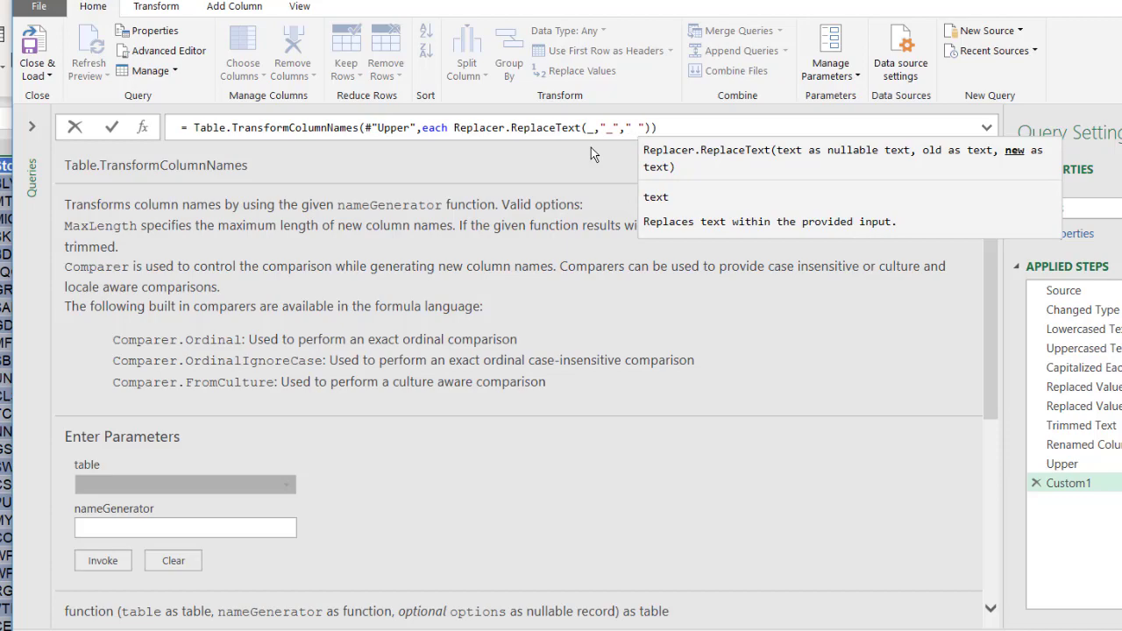
{"action": "key", "text": "Return"}
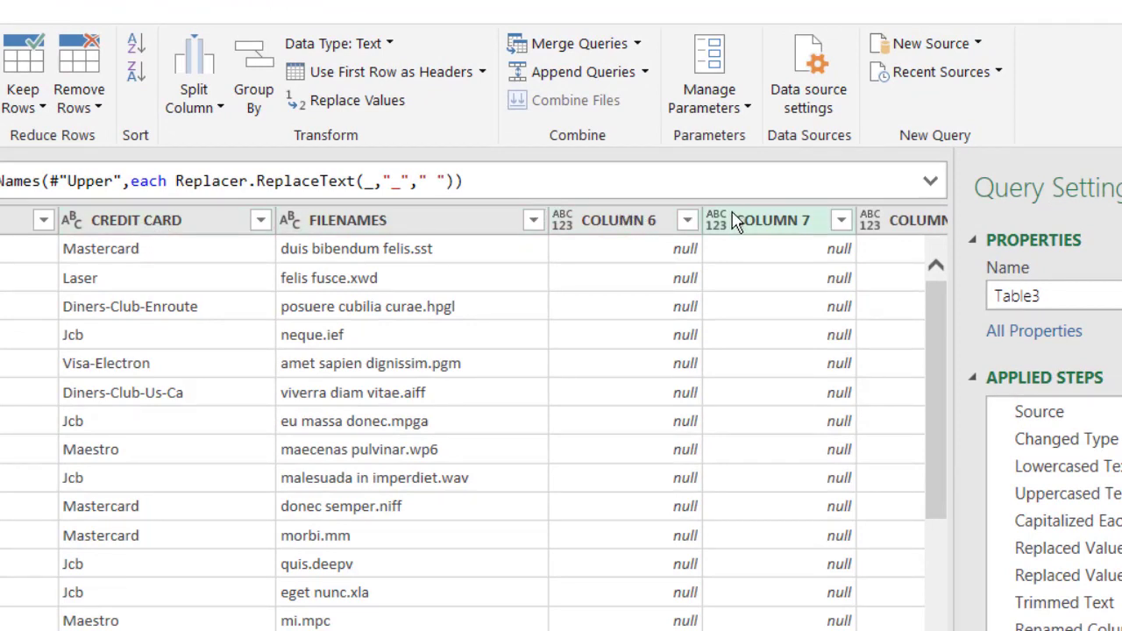
Close the query editor, load the query into the workbook, and hide the Queries & Connections list to view the resulting table
{"action": "scroll", "coordinate": [475, 419], "scroll_direction": "right", "scroll_amount": 20}
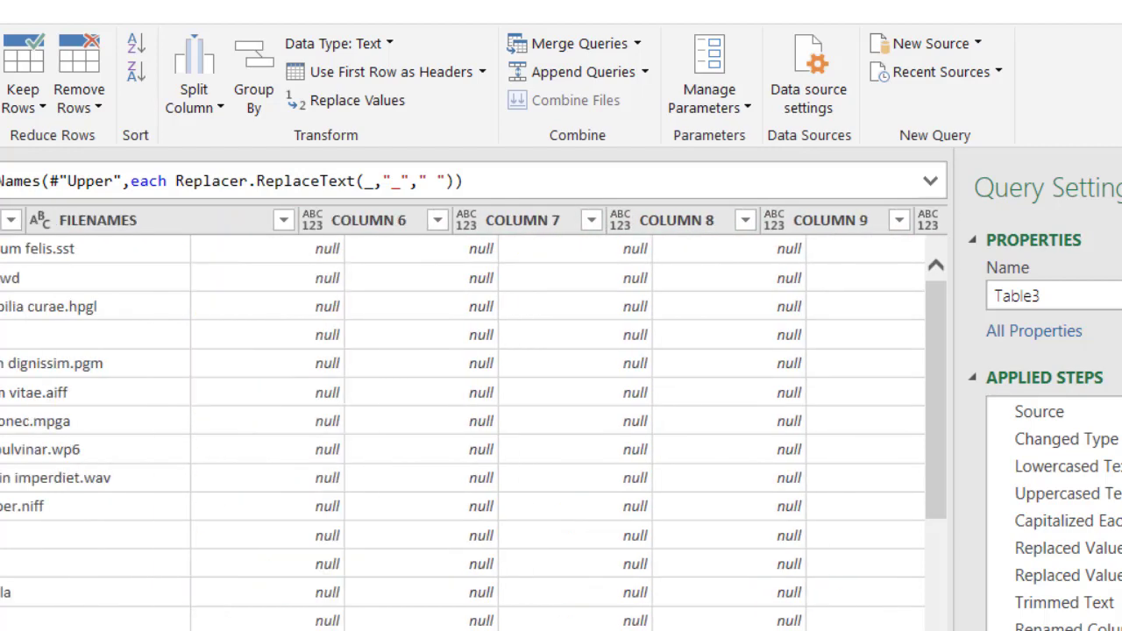
{"action": "scroll", "coordinate": [475, 419], "scroll_direction": "left", "scroll_amount": 20}
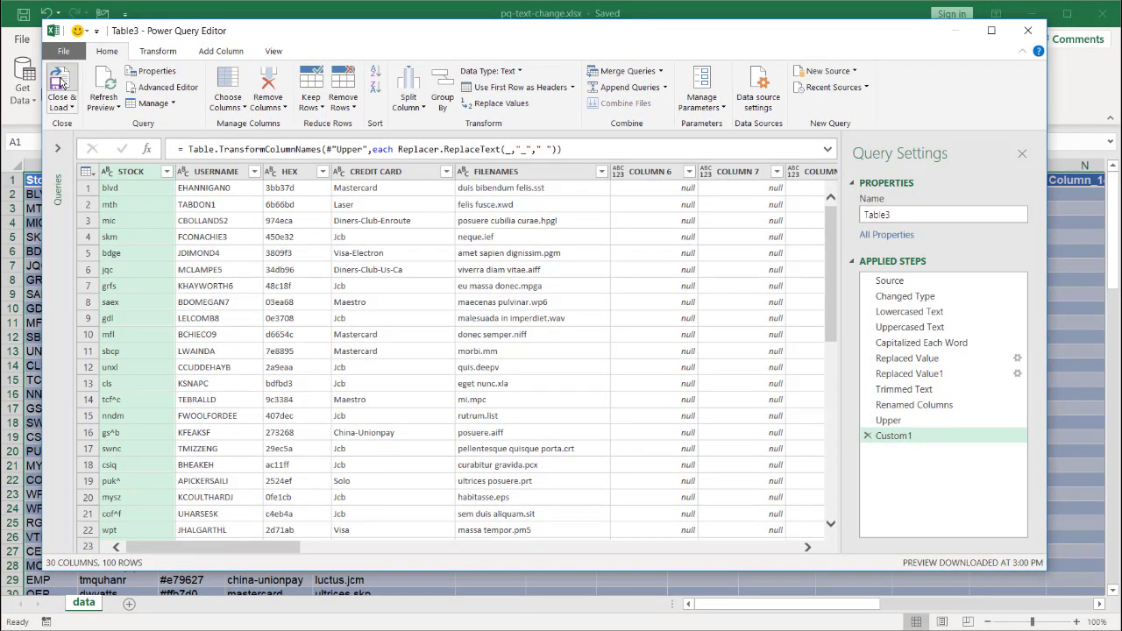
{"action": "left_click", "coordinate": [59, 88]}
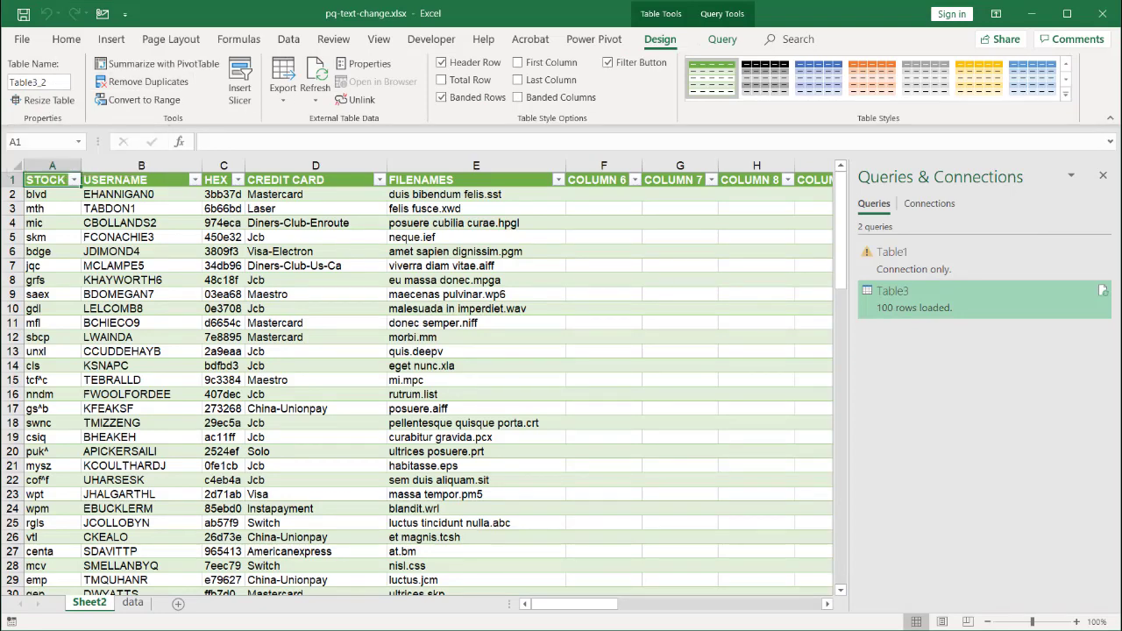
{"action": "left_click", "coordinate": [1103, 175]}
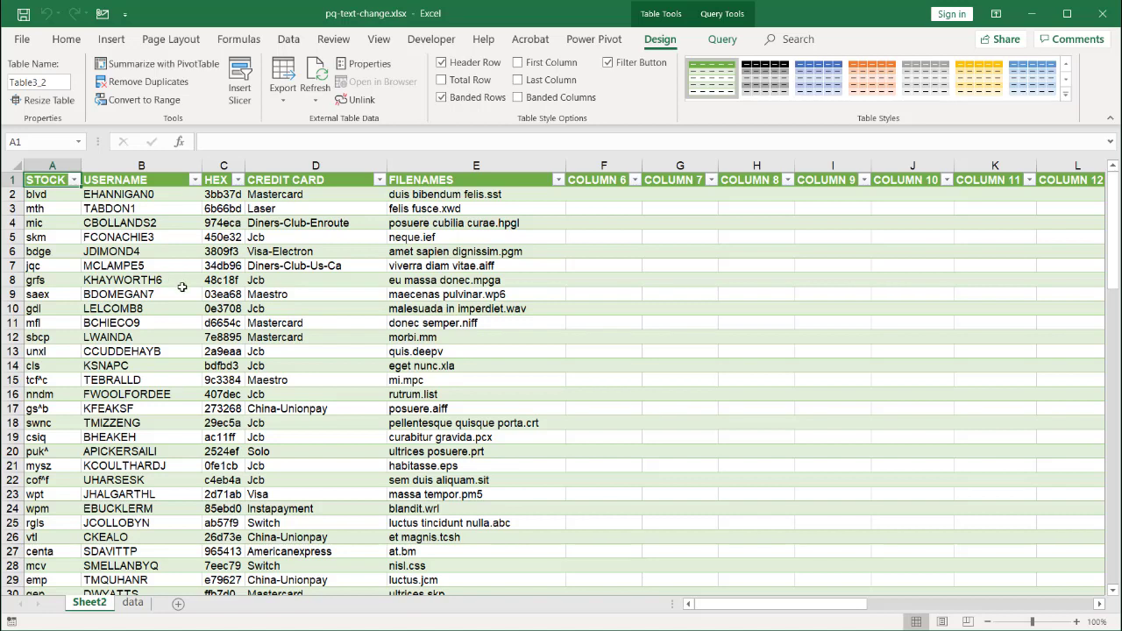
{"action": "left_click", "coordinate": [158, 363]}
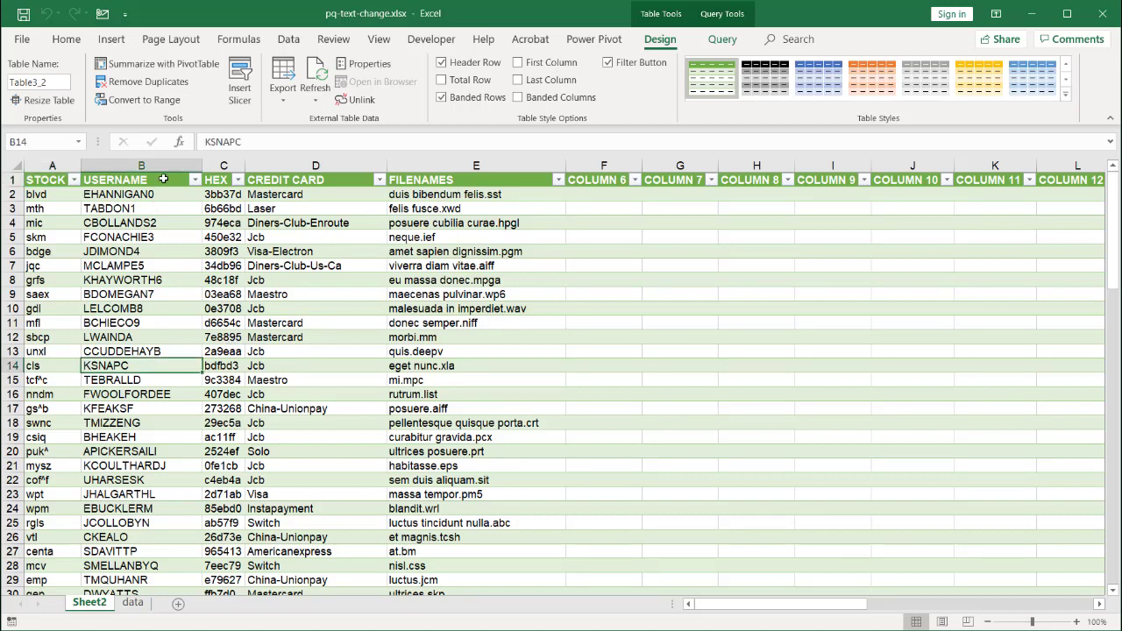
{"action": "left_click", "coordinate": [162, 181]}
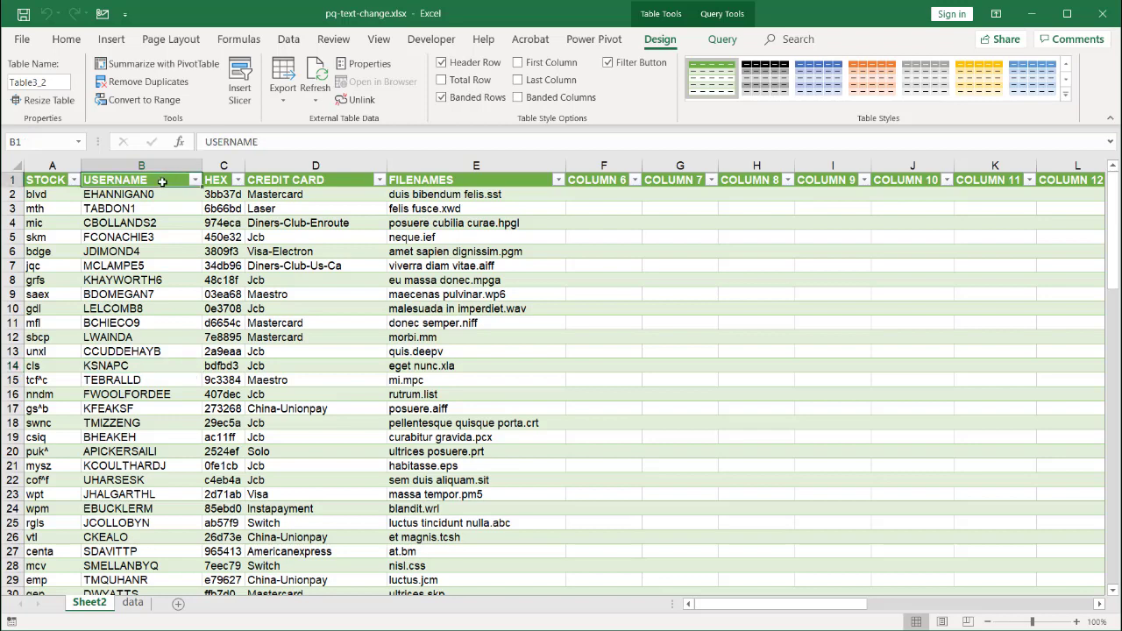